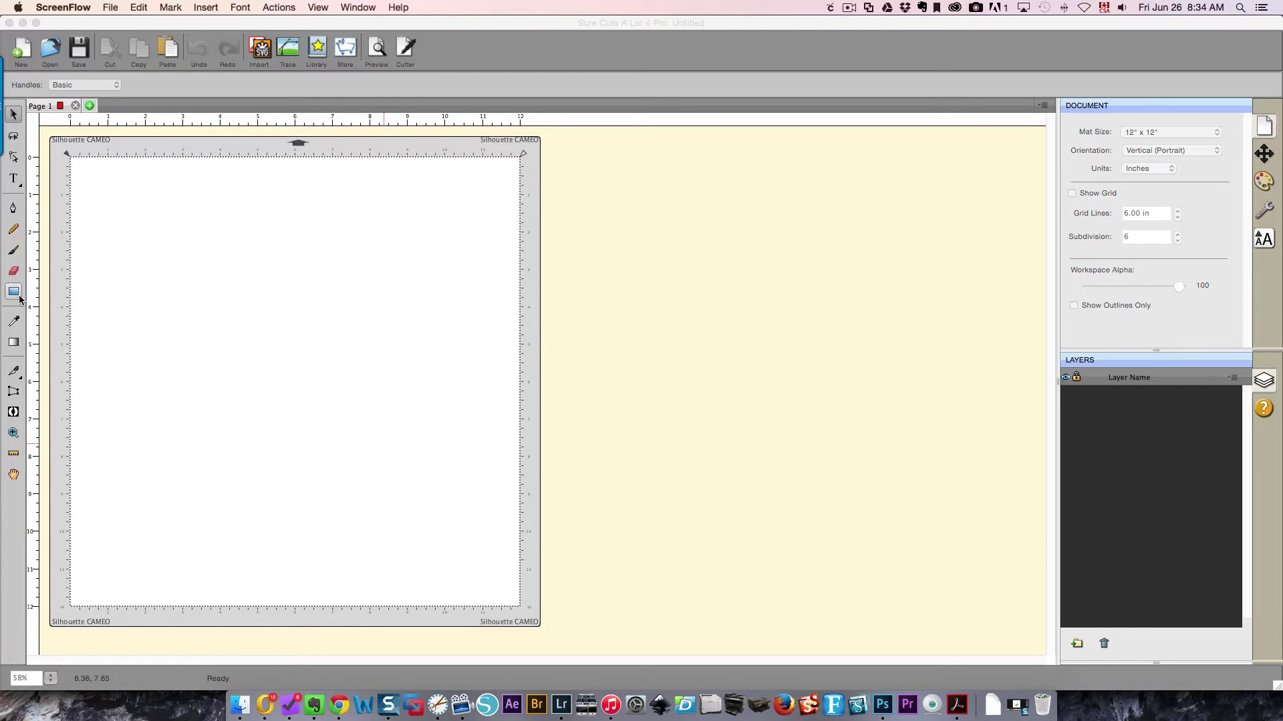
# Open the pink tag photo from the Etsy custom-request message at full size in Chrome
pyautogui.click(241, 707)
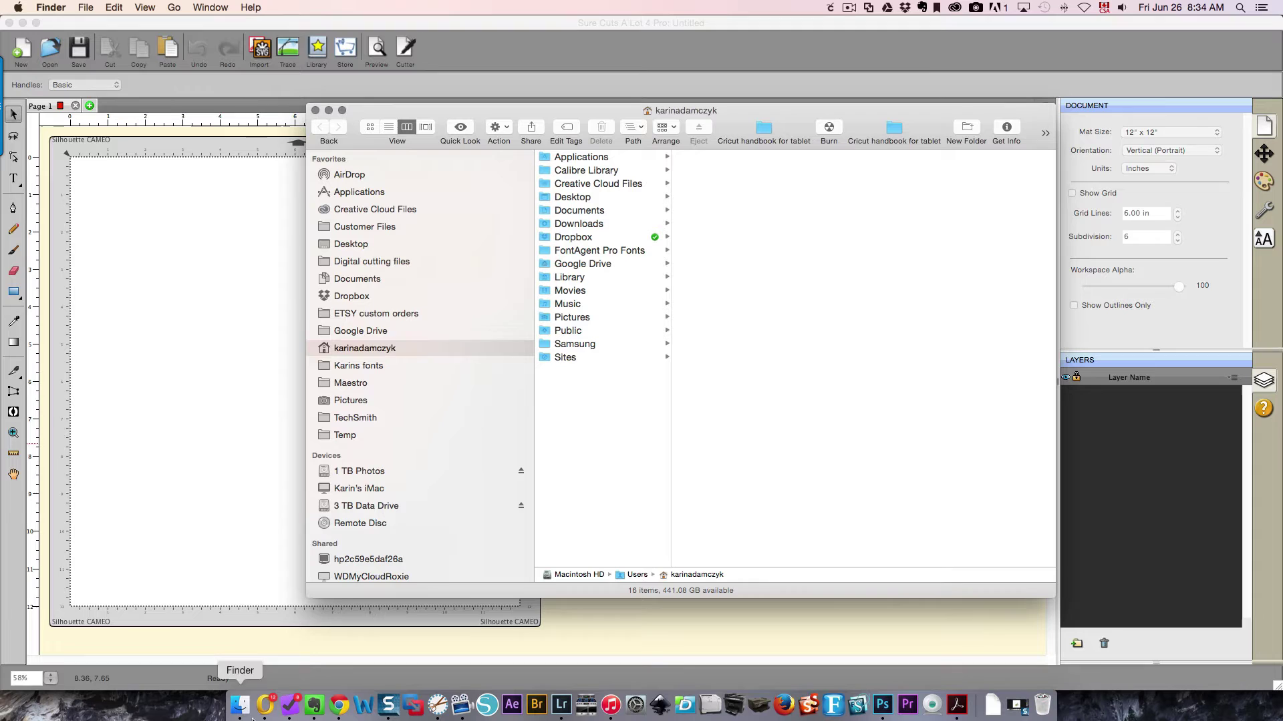
pyautogui.click(339, 706)
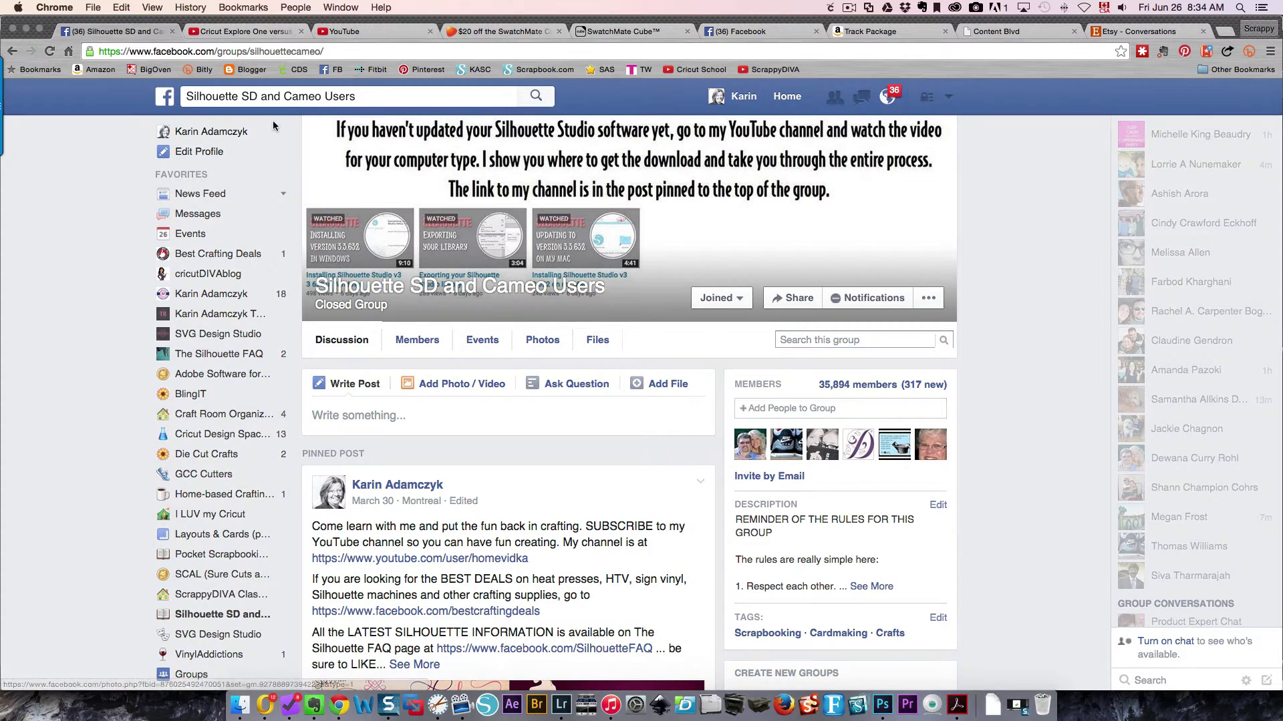
pyautogui.click(1120, 30)
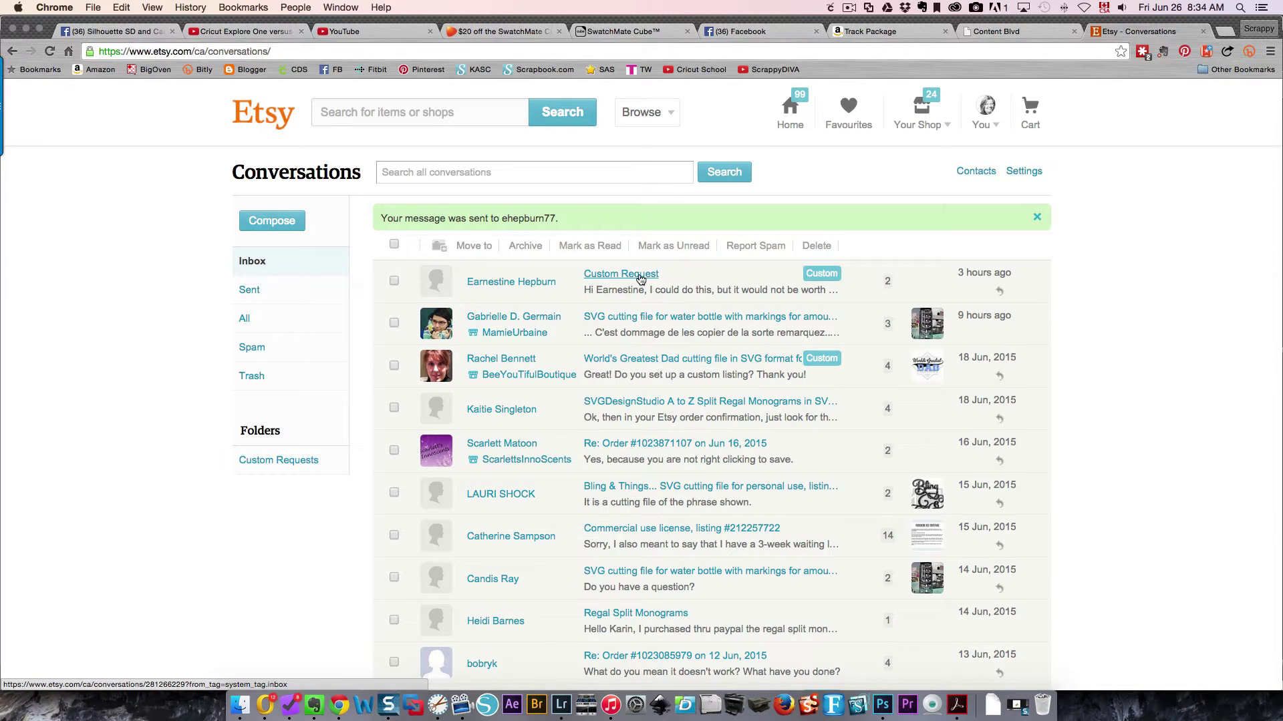
pyautogui.click(585, 281)
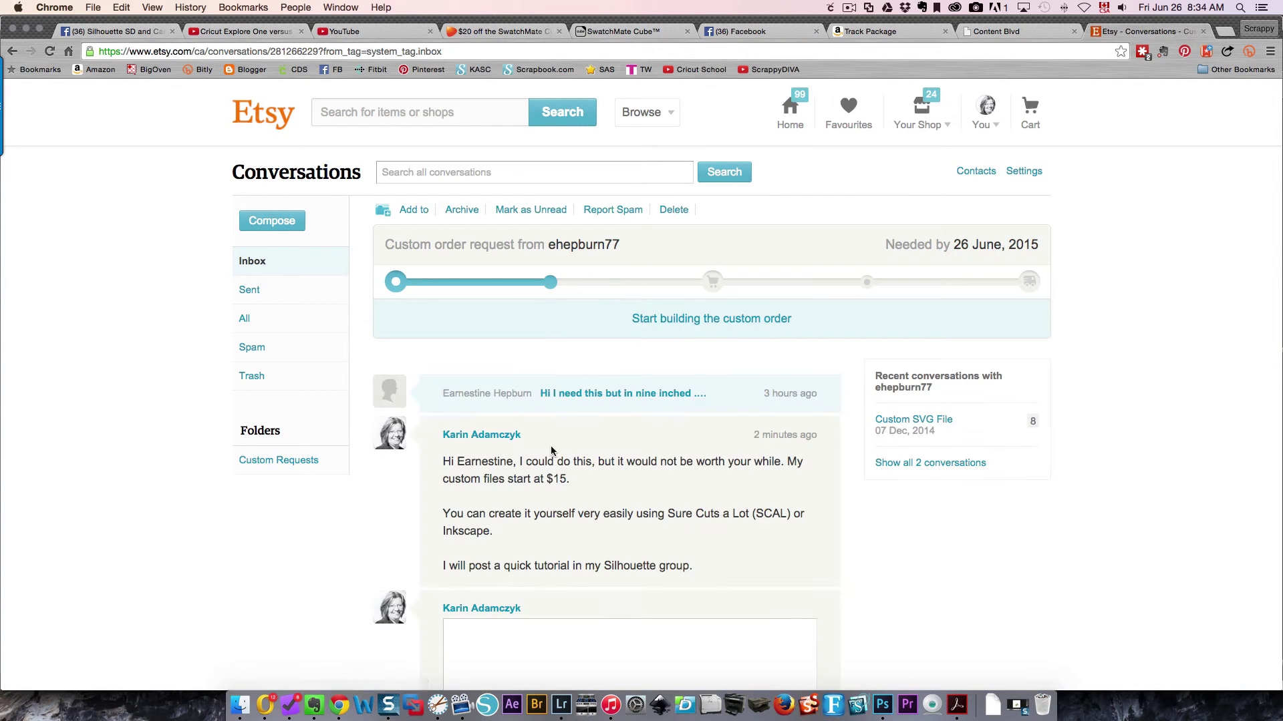
pyautogui.click(578, 396)
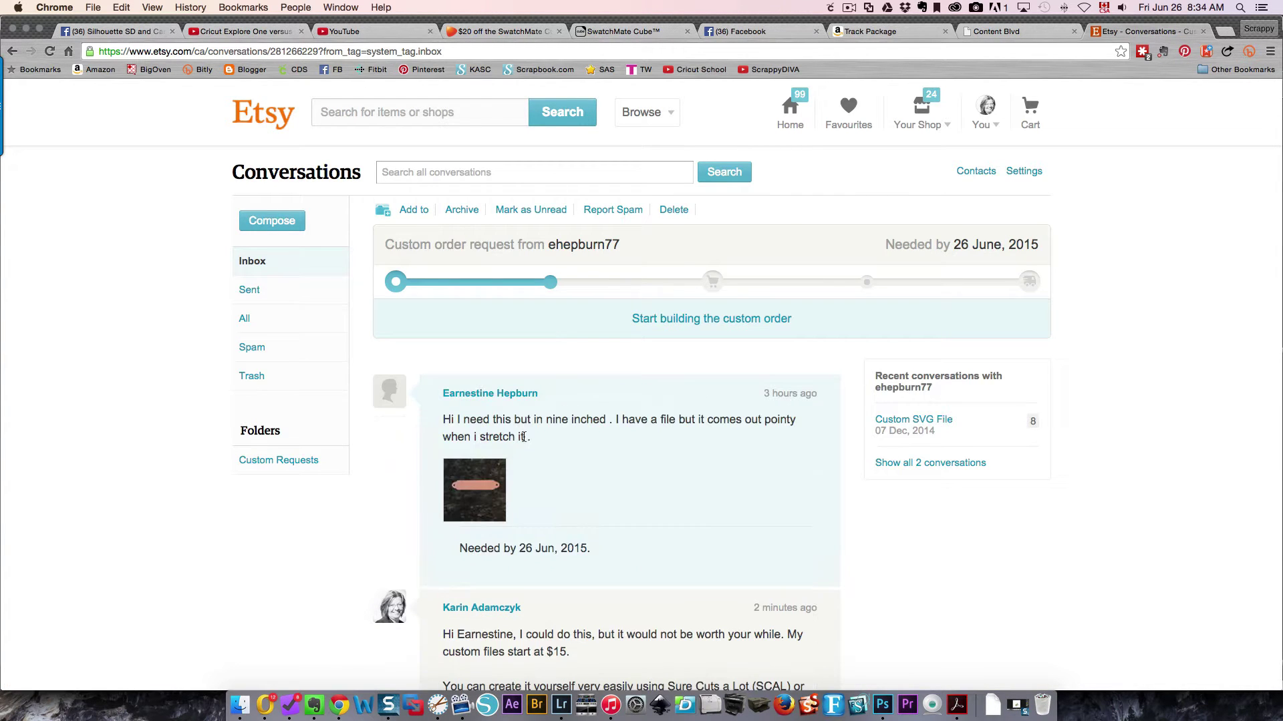
pyautogui.click(463, 492)
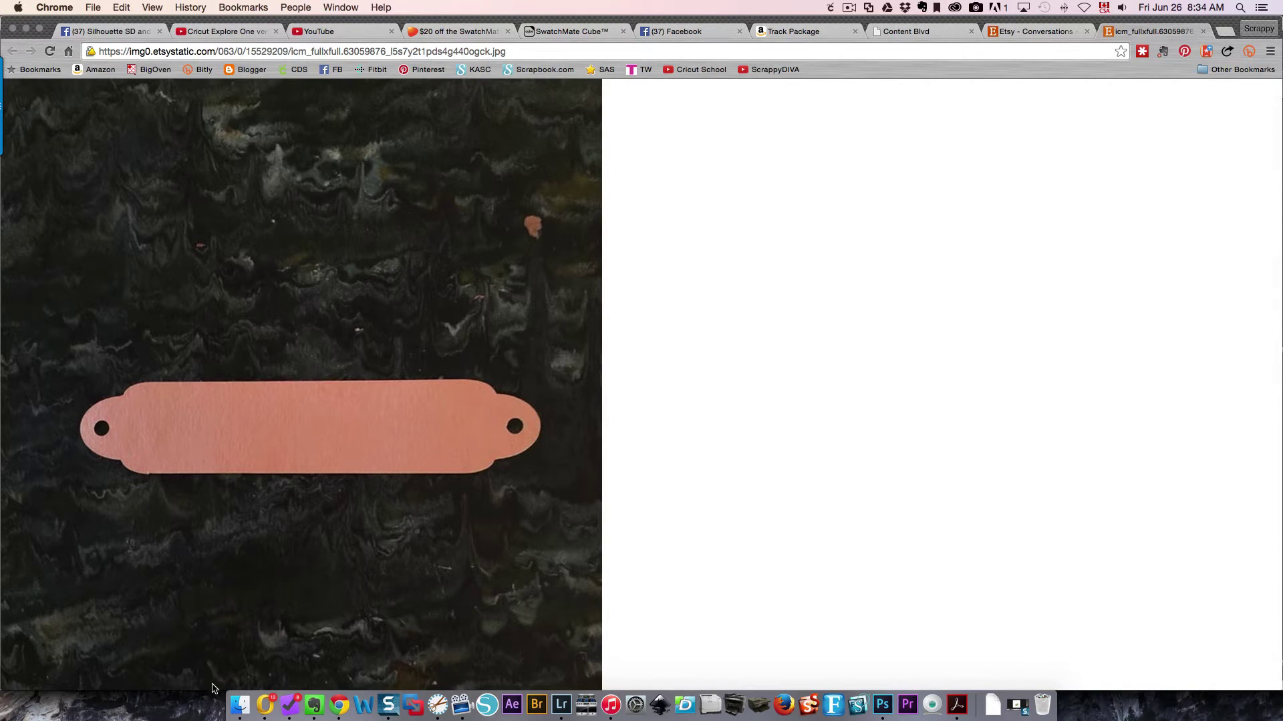
# Take a 780 x 250 Snagit region capture framing the pink tag image
pyautogui.moveTo(13, 107)
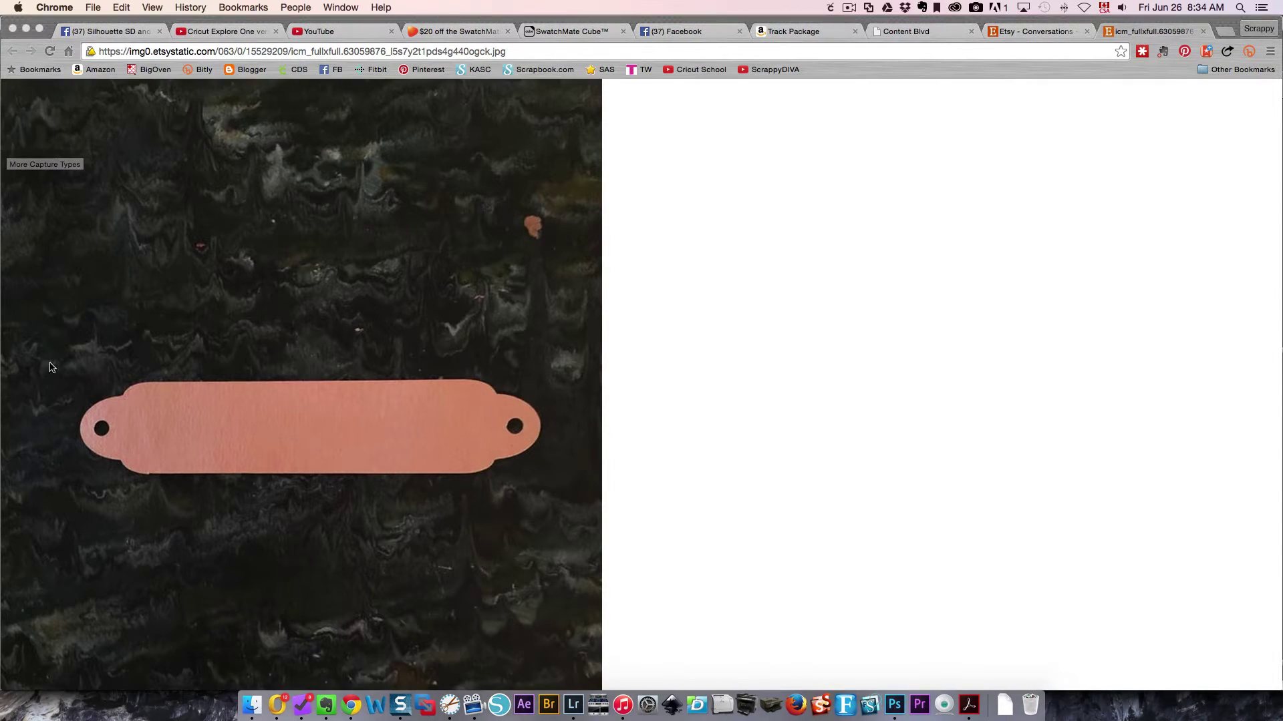
pyautogui.hotkey('ctrl', 'shift', 'c')
pyautogui.moveTo(48, 345); pyautogui.dragTo(571, 513)
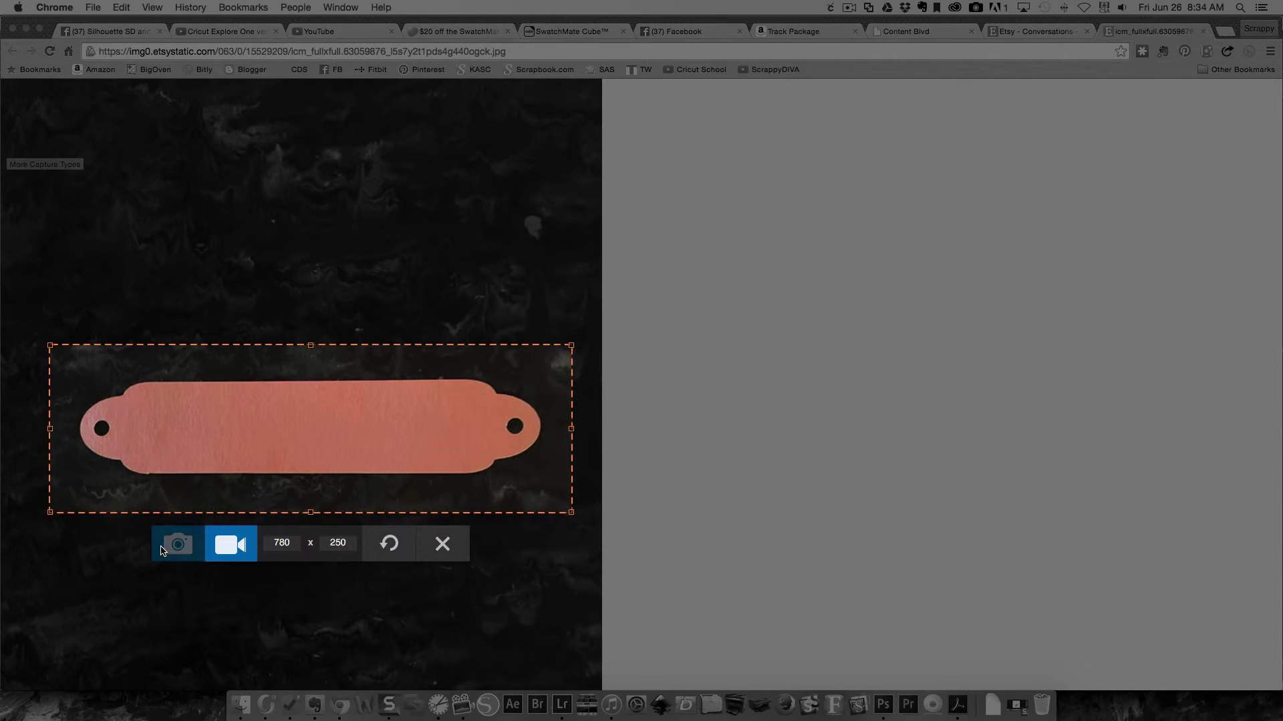
pyautogui.click(161, 550)
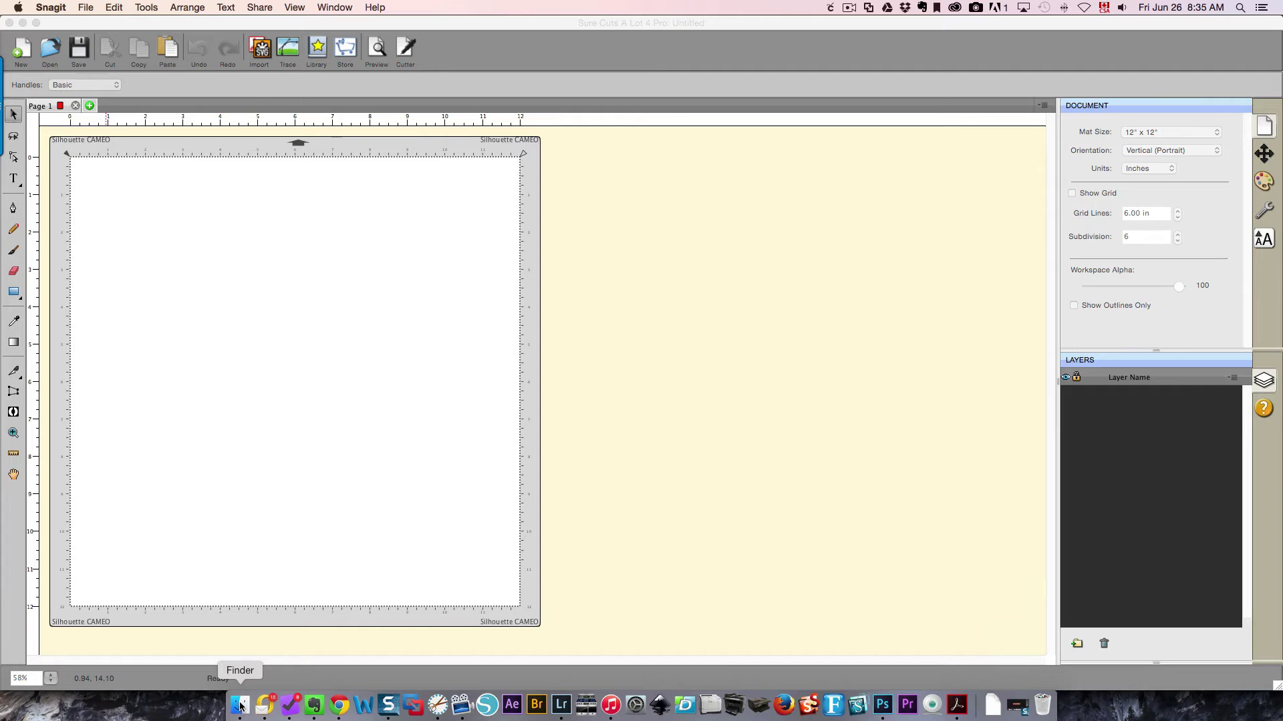
# Drag 2015-06-26_08-35-03.png from the TechSmith folder onto the mat as a 10.833 x 3.472 in layer
pyautogui.click(240, 706)
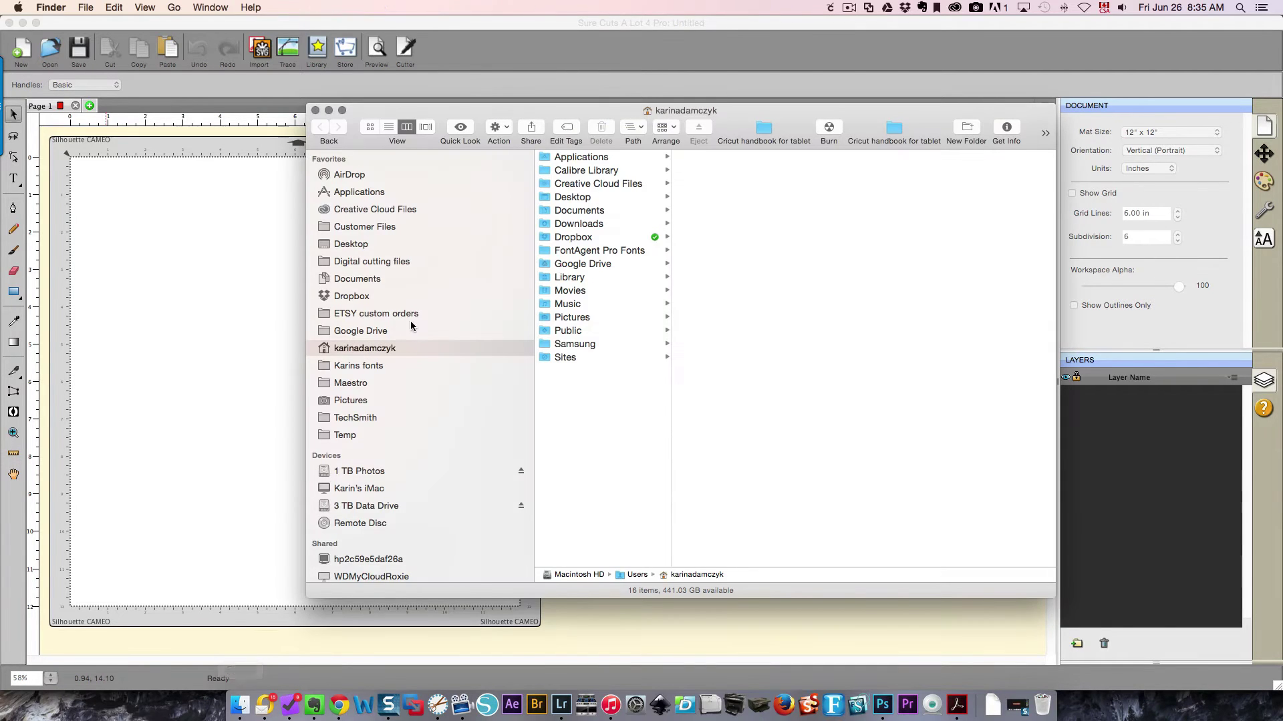
pyautogui.click(347, 417)
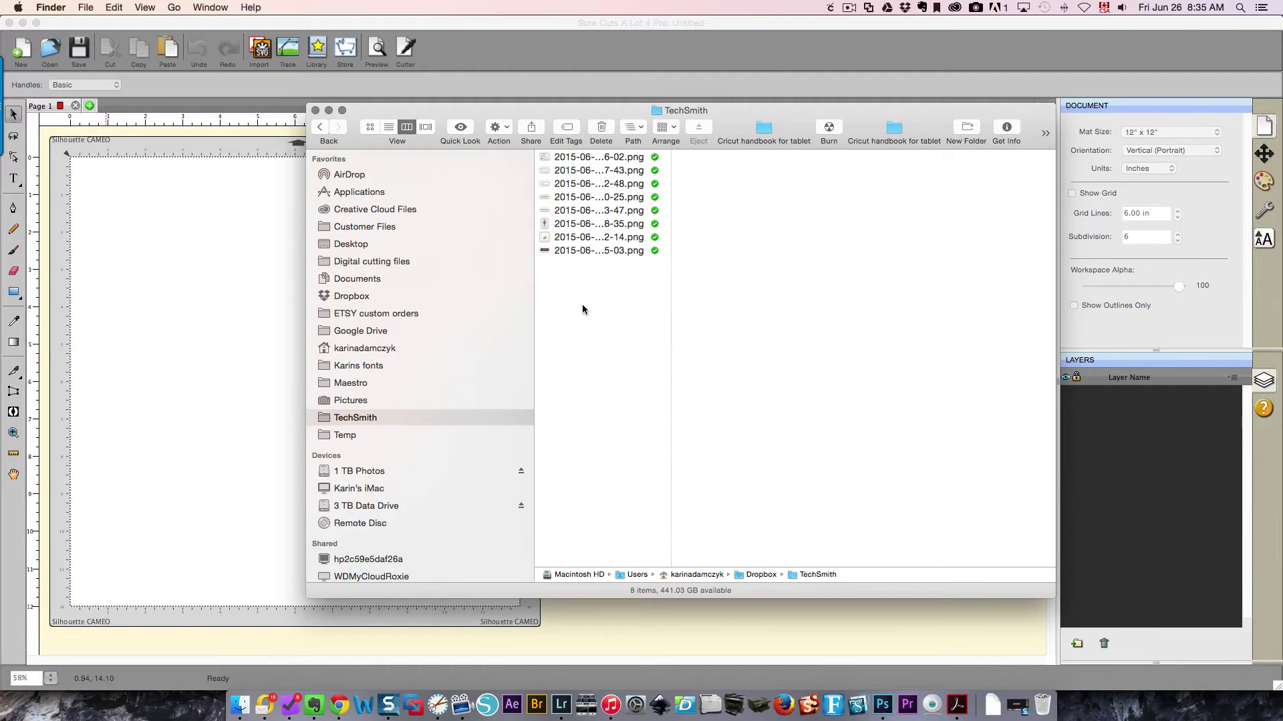
pyautogui.click(579, 252)
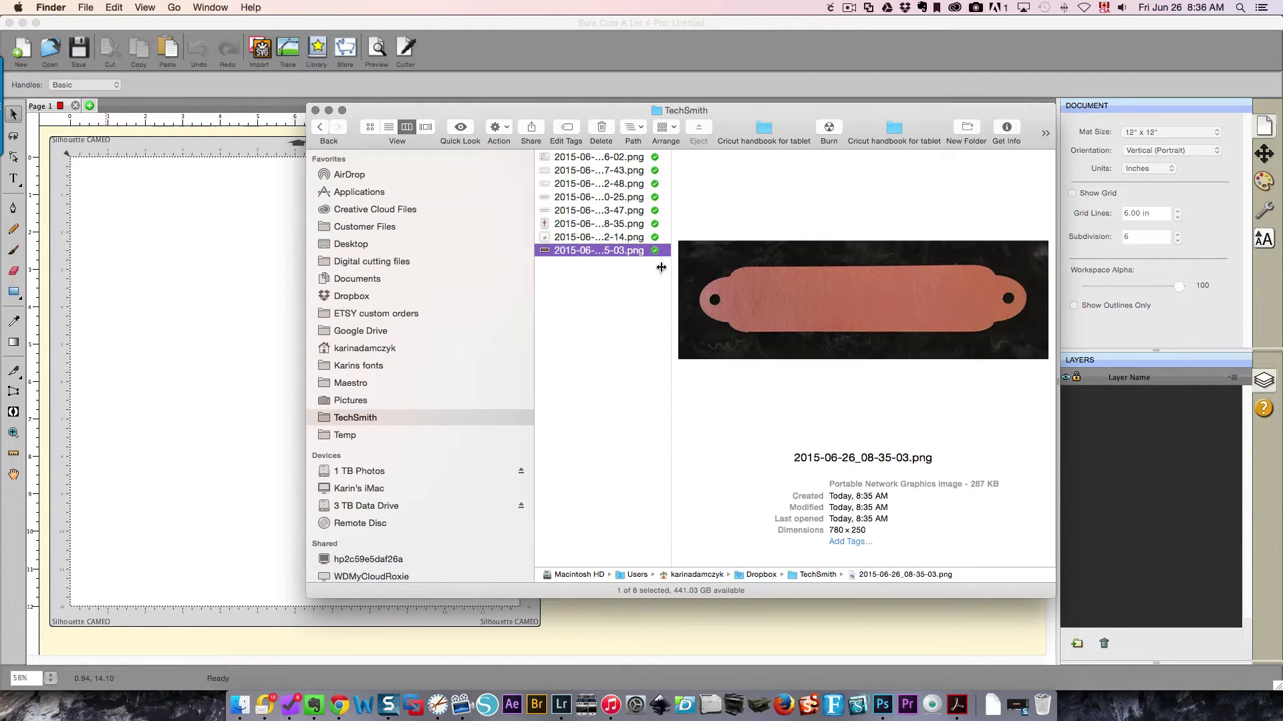
pyautogui.moveTo(625, 252); pyautogui.dragTo(227, 386)
pyautogui.click(315, 111)
pyautogui.click(334, 322)
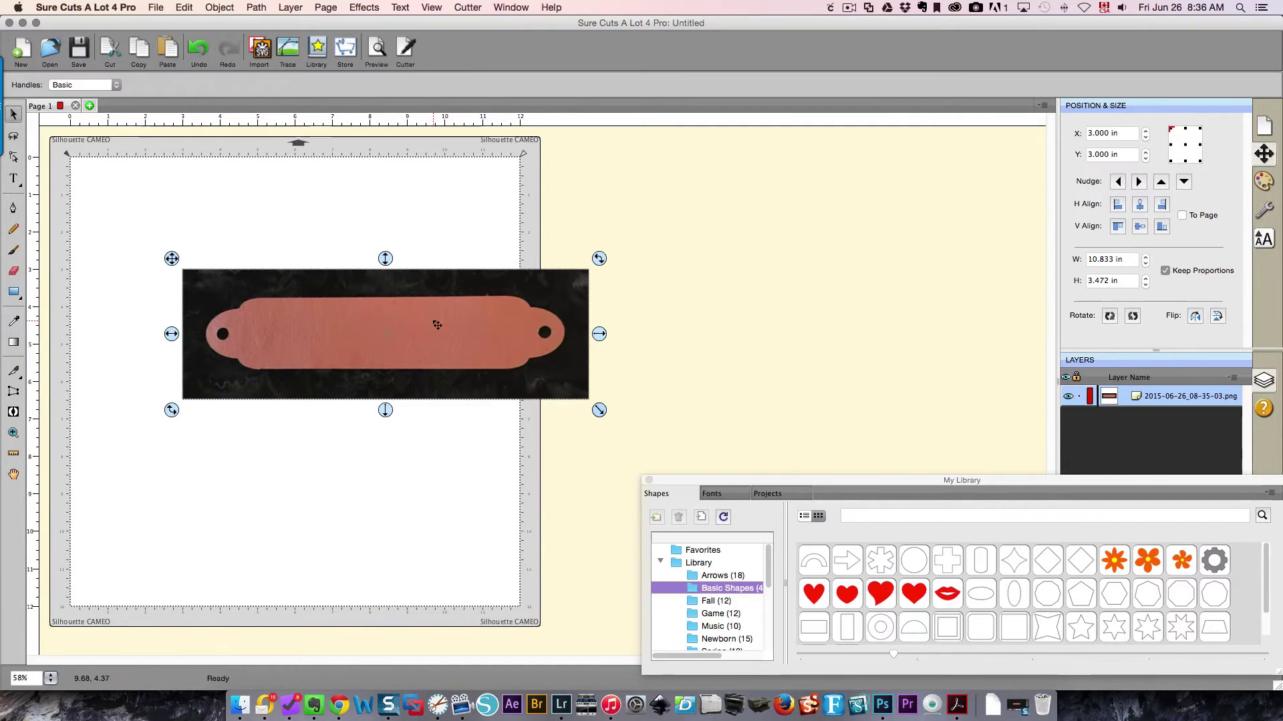
# Move the tag photo to the upper right and draw a 5.722 x 1.133 in rounded rectangle
pyautogui.moveTo(437, 325); pyautogui.dragTo(694, 191)
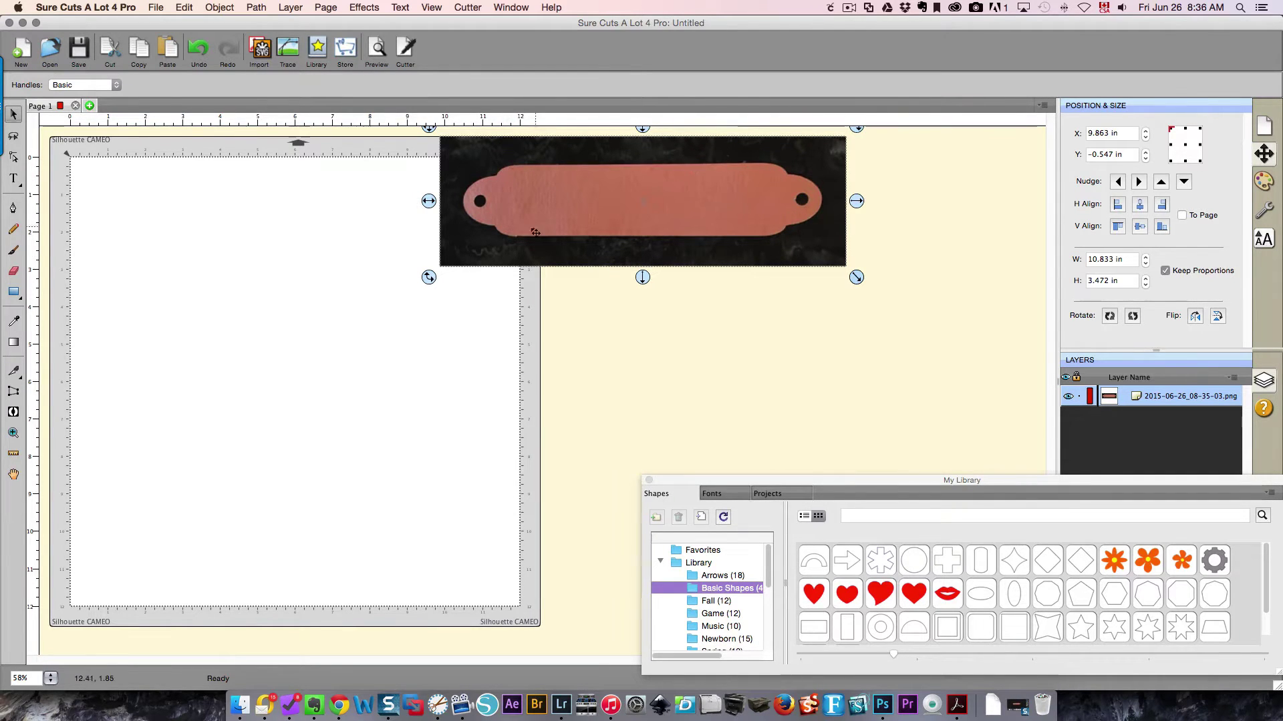
pyautogui.click(13, 288)
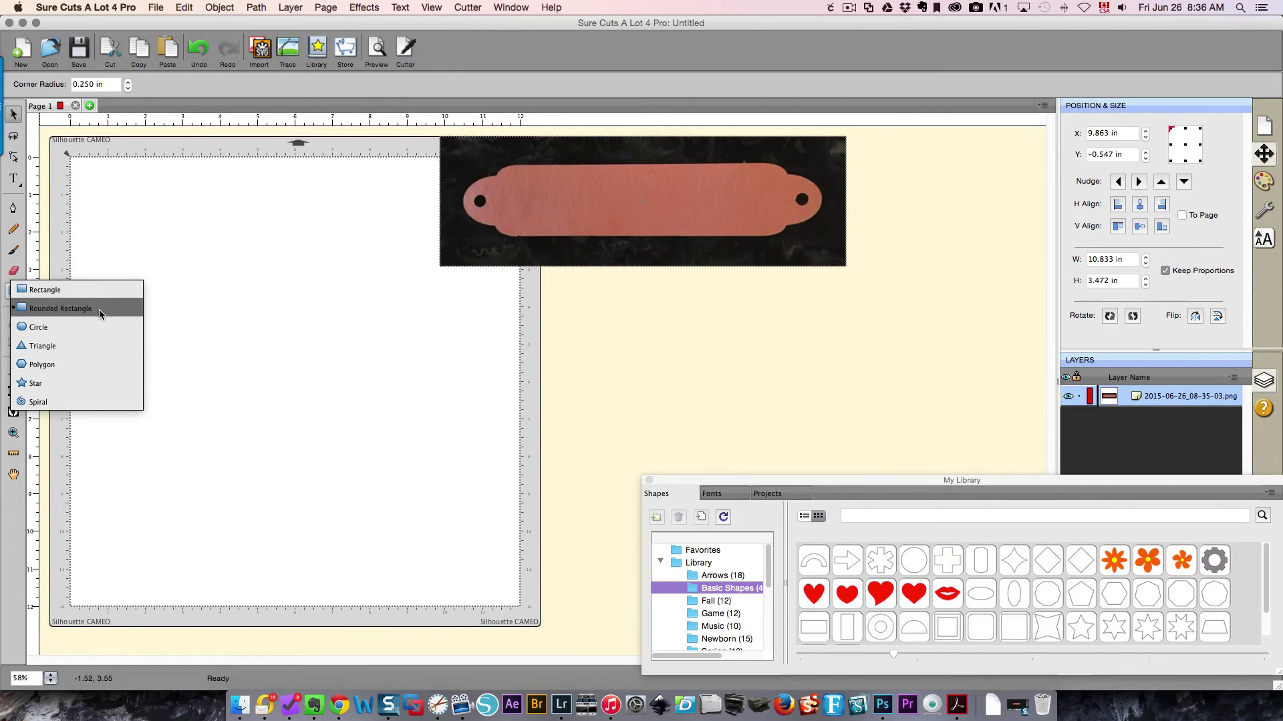
pyautogui.click(99, 310)
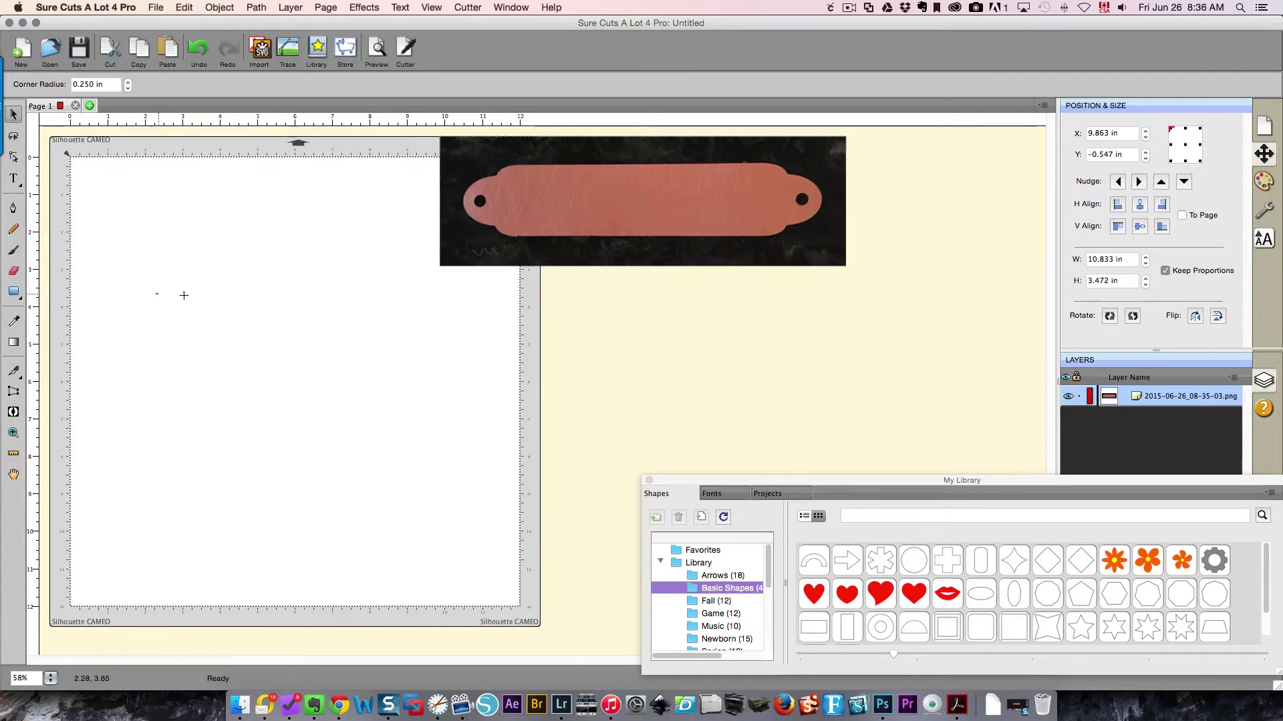
pyautogui.moveTo(184, 295); pyautogui.dragTo(371, 328)
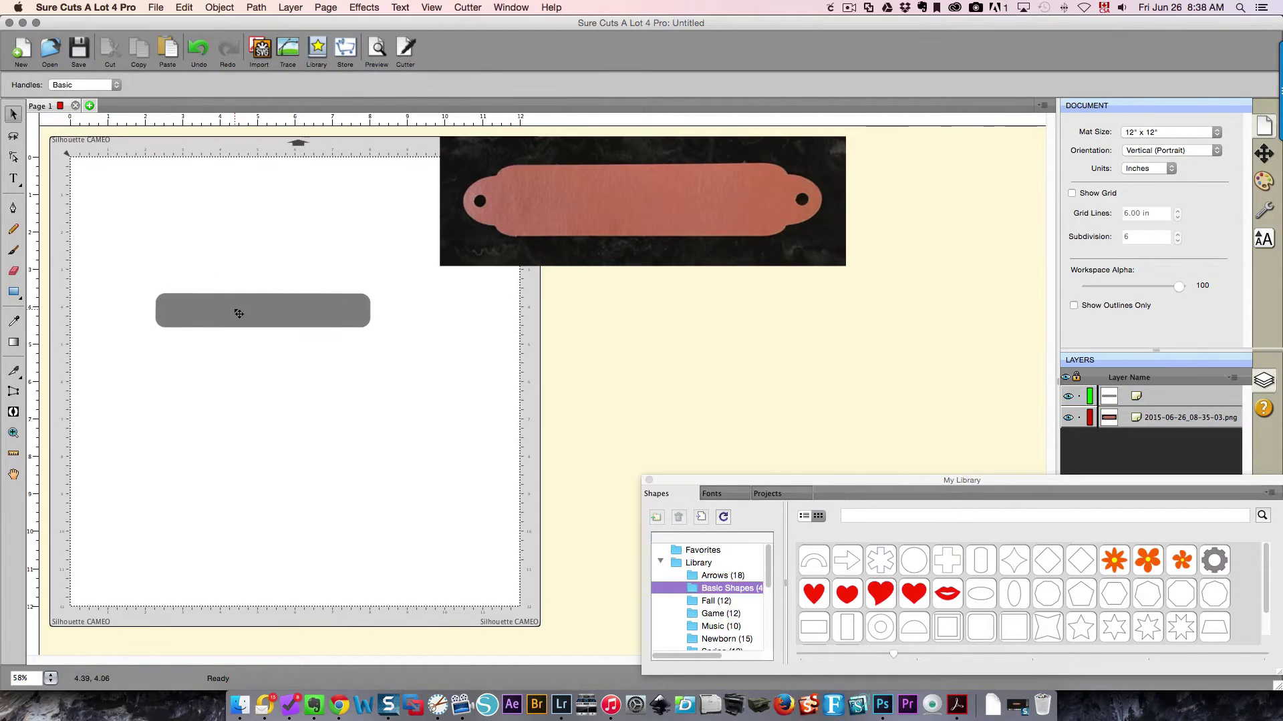
pyautogui.click(173, 322)
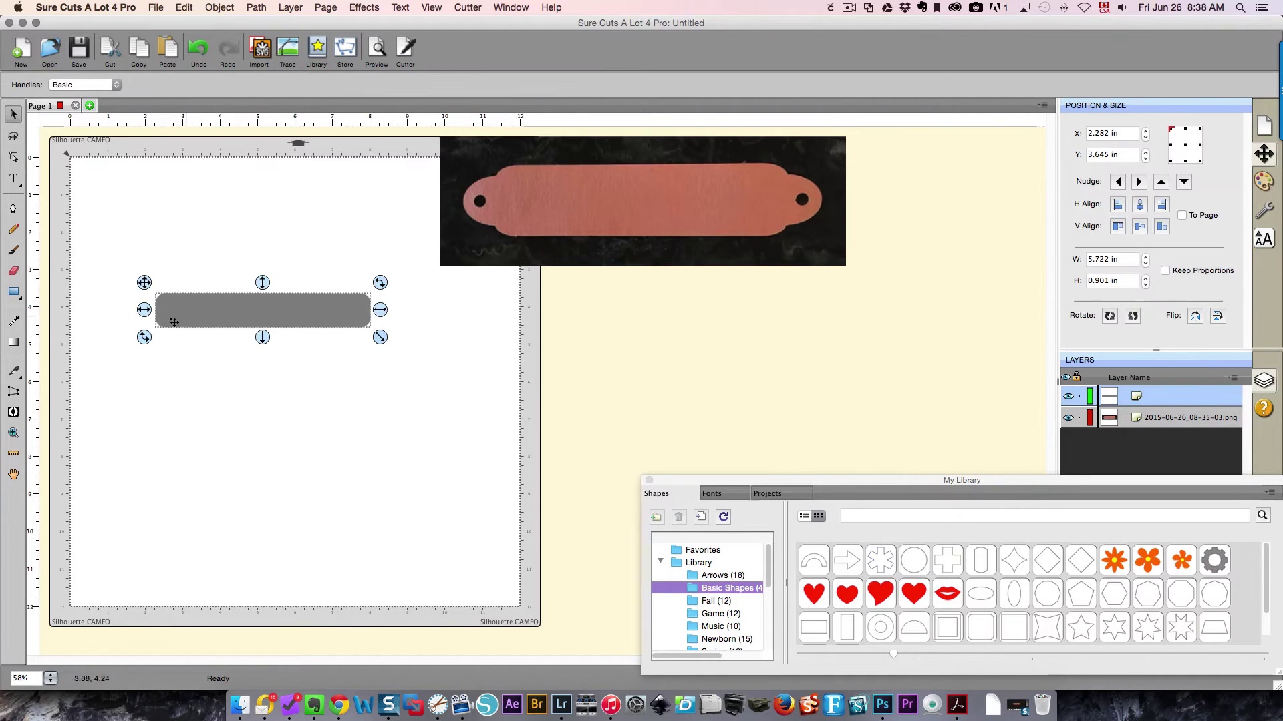
pyautogui.moveTo(263, 338); pyautogui.dragTo(264, 350)
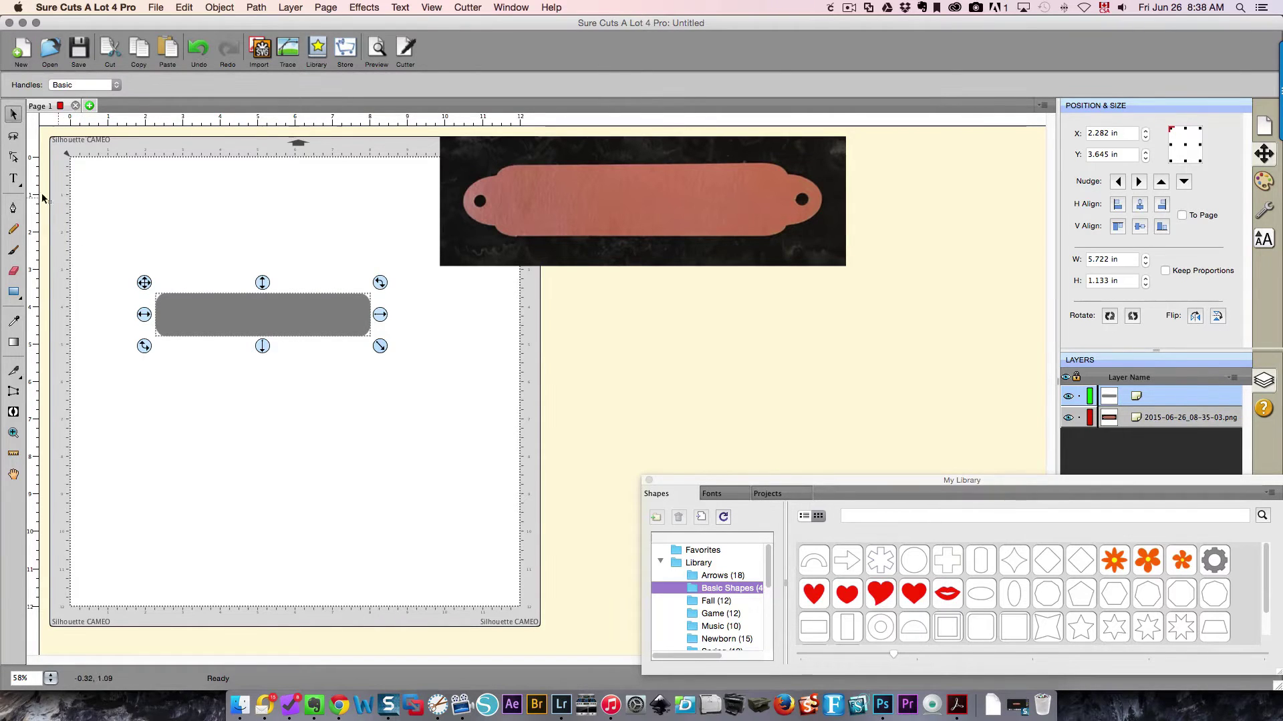
# Draw a 0.677 in circle at the rectangle's left end, then select both shapes together
pyautogui.click(13, 294)
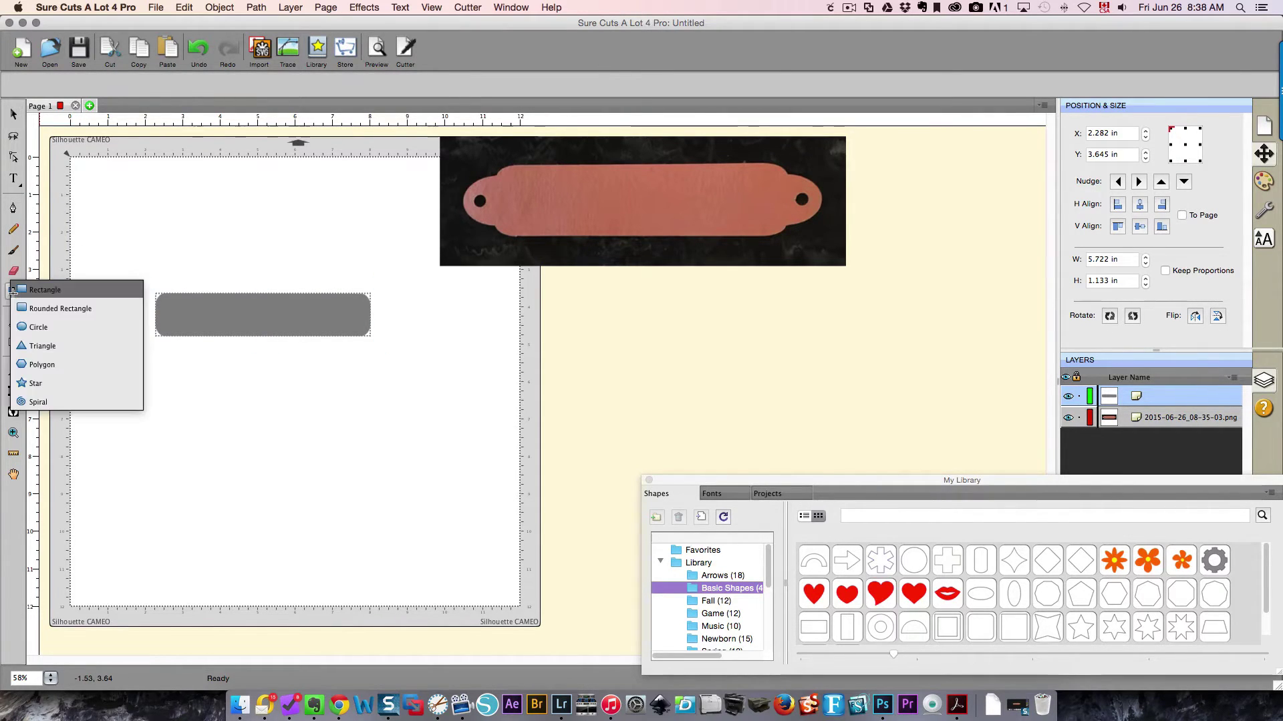
pyautogui.click(32, 326)
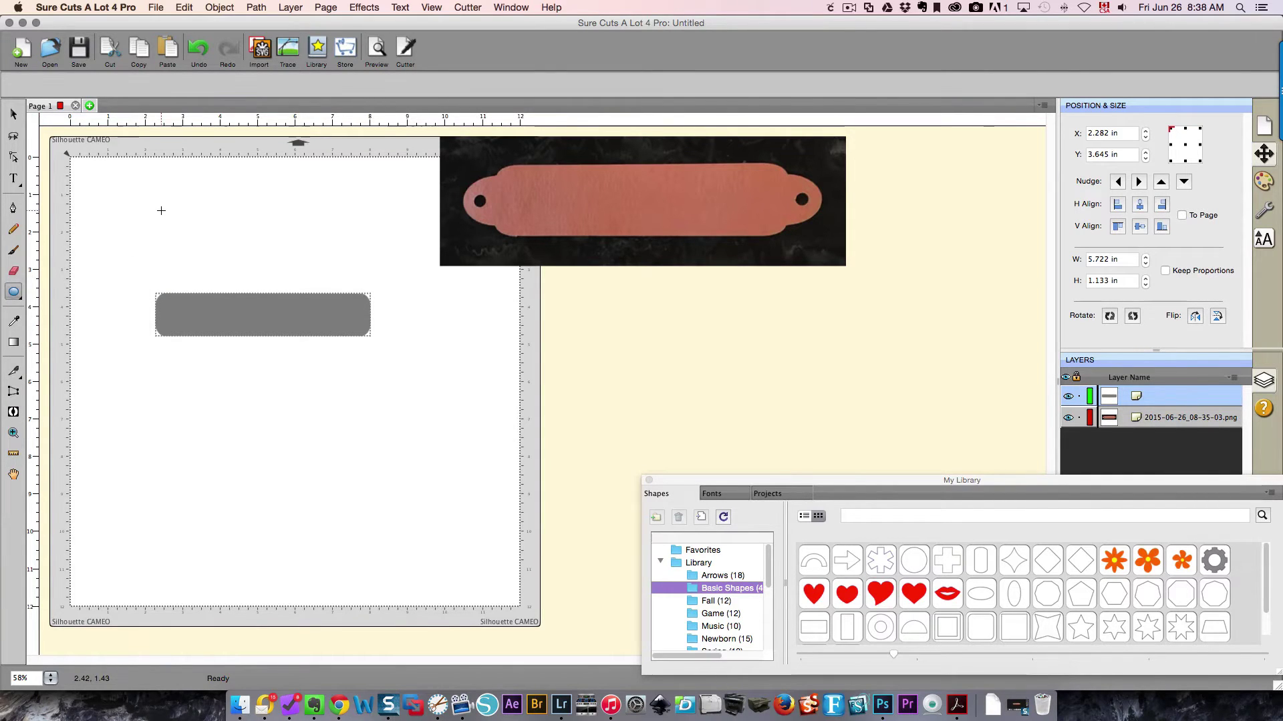
pyautogui.moveTo(134, 200); pyautogui.dragTo(154, 313)
pyautogui.click(13, 115)
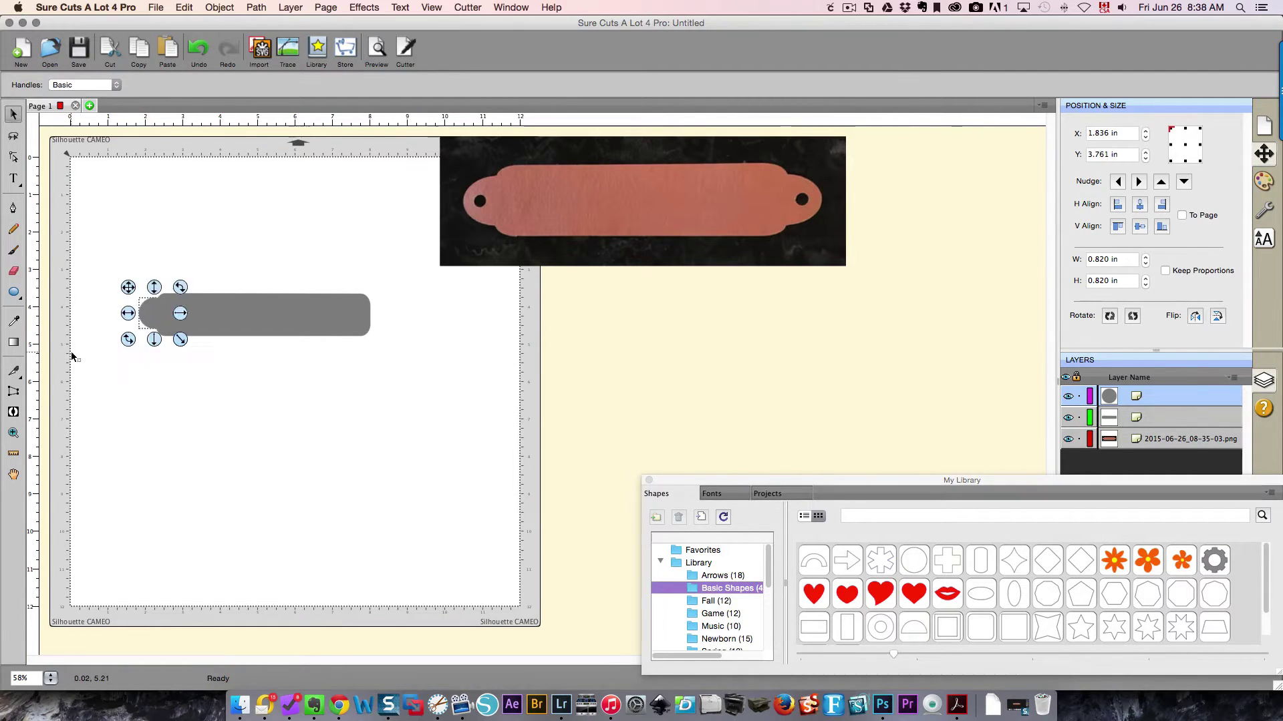
pyautogui.press('super+z')
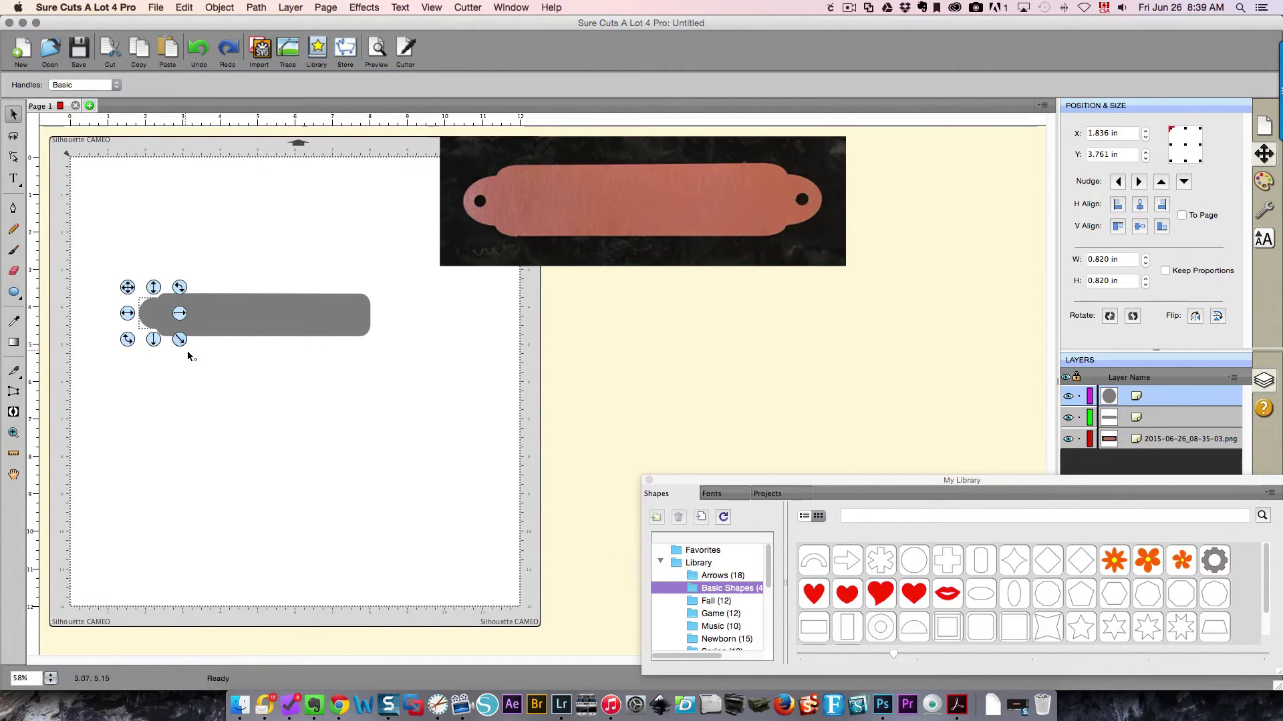
pyautogui.moveTo(180, 341); pyautogui.dragTo(175, 339)
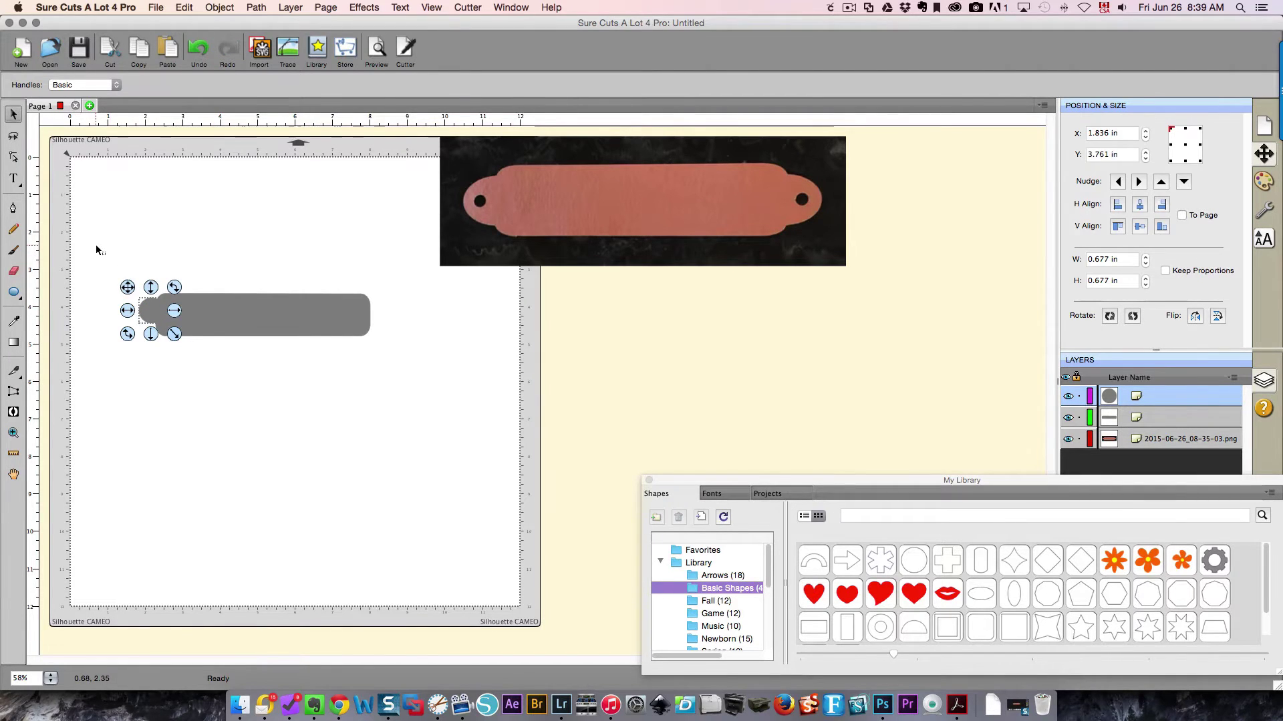
pyautogui.moveTo(96, 250); pyautogui.dragTo(410, 390)
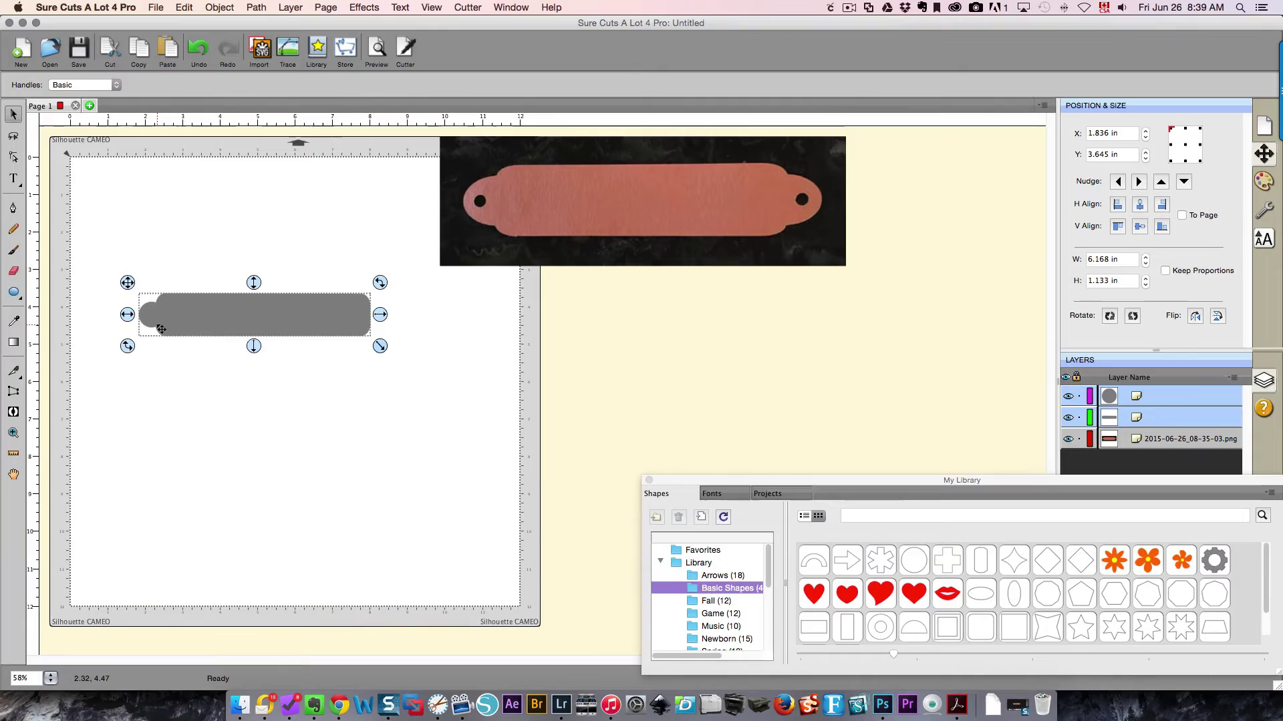
# Copy and paste the 0.677 in circle and place the copy on the rectangle's right end
pyautogui.click(29, 139)
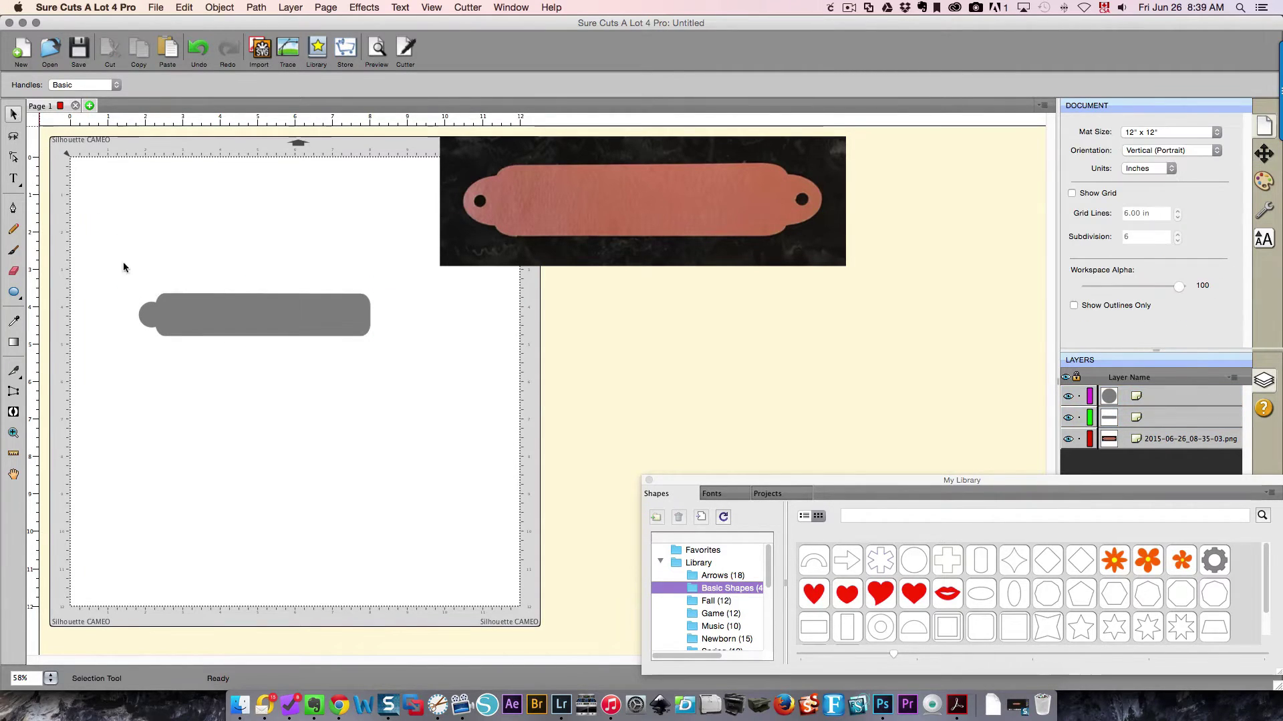
pyautogui.click(154, 315)
pyautogui.rightClick(151, 310)
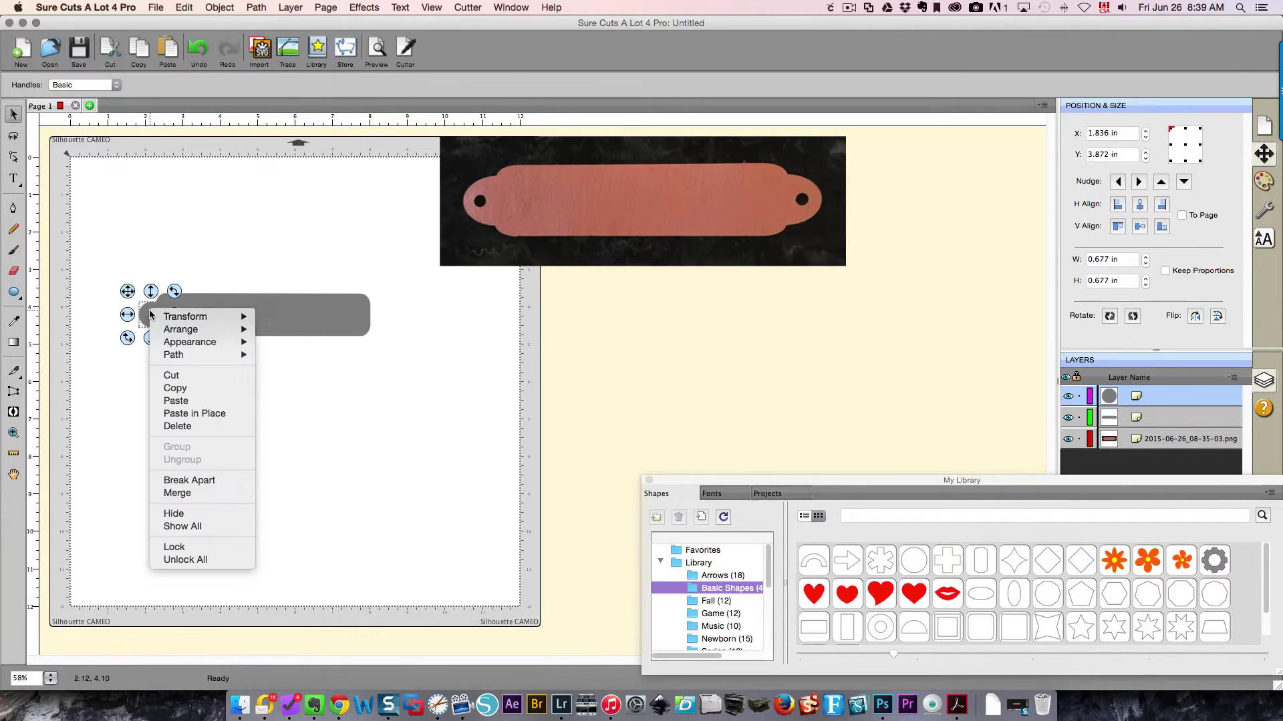
pyautogui.click(179, 389)
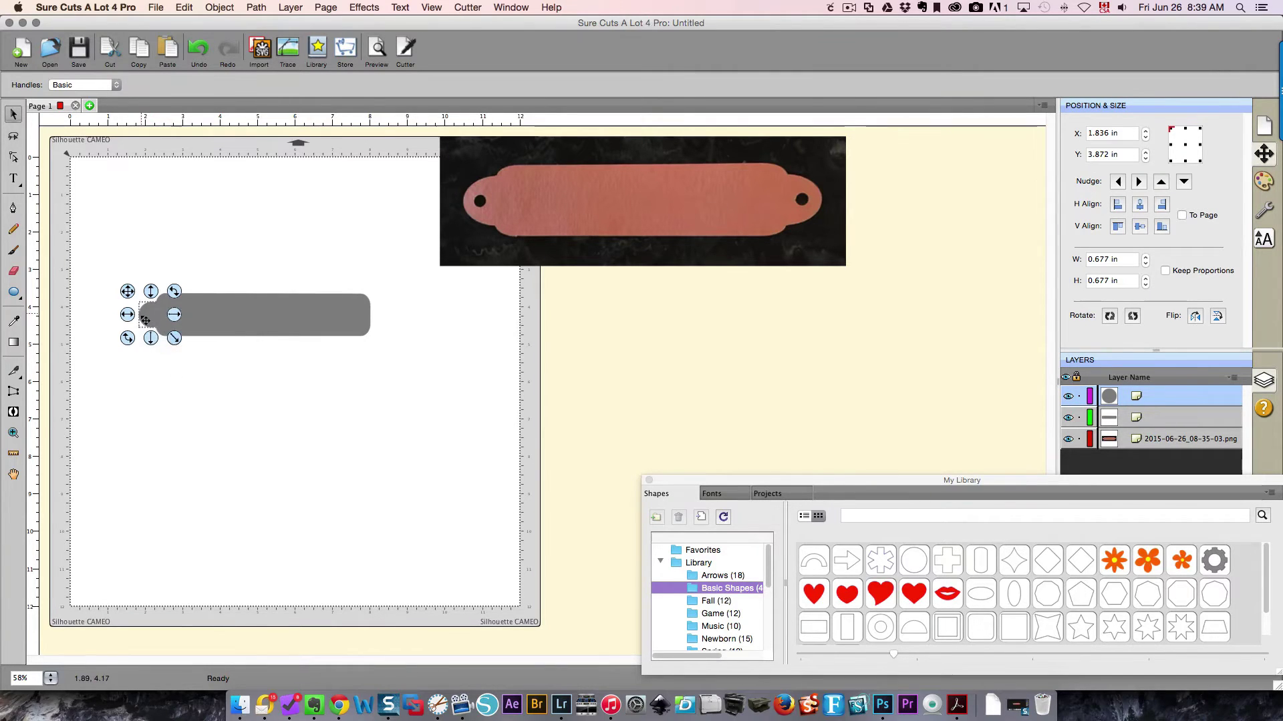
pyautogui.rightClick(141, 316)
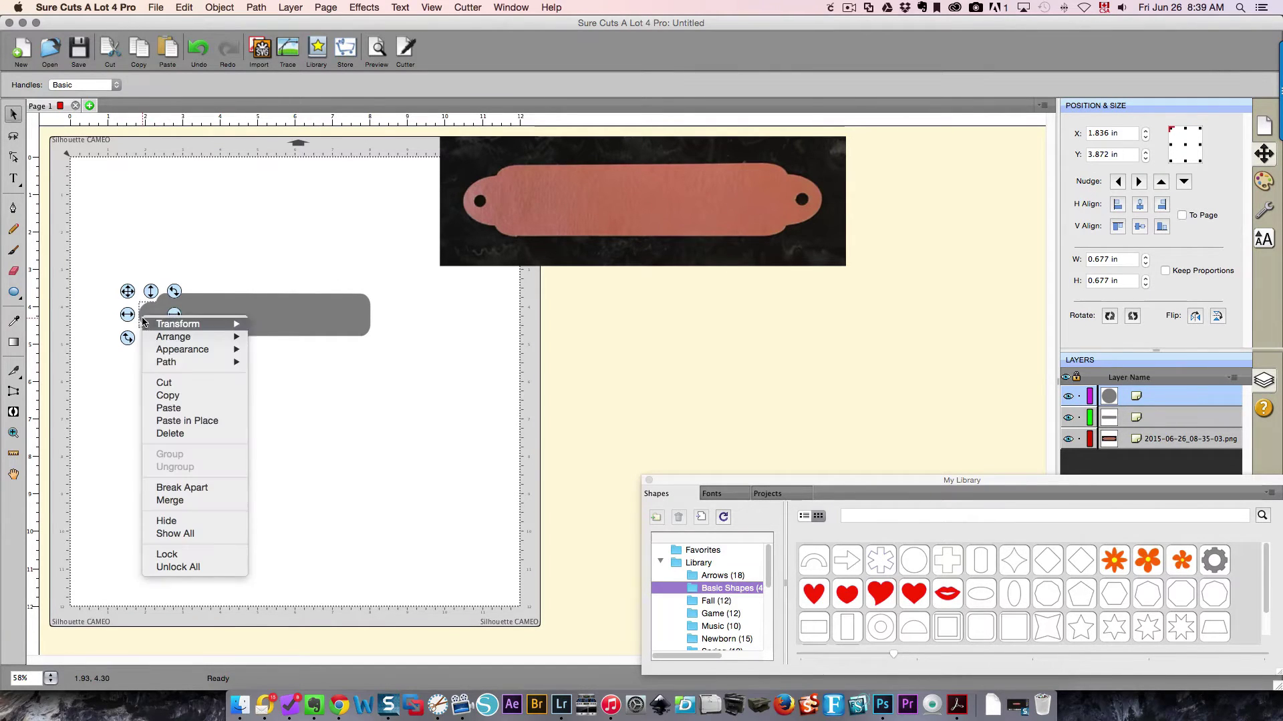
pyautogui.click(198, 421)
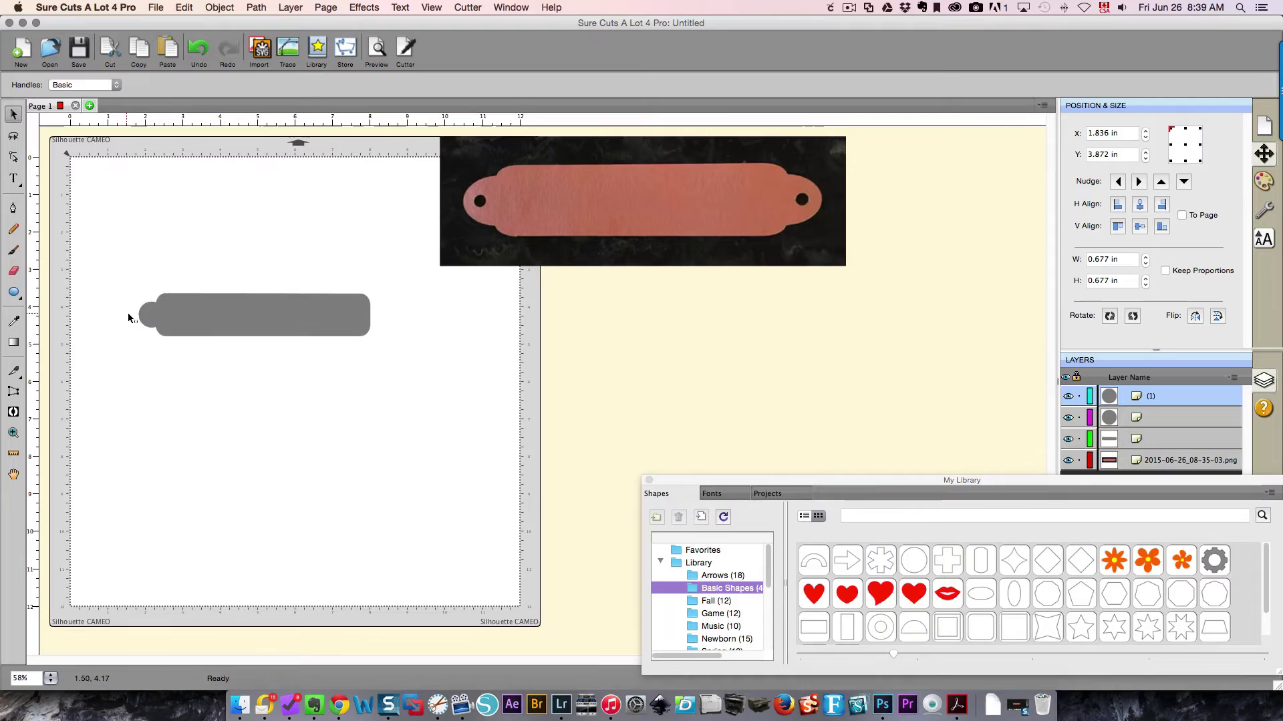
pyautogui.moveTo(127, 318); pyautogui.dragTo(215, 321)
pyautogui.moveTo(306, 326); pyautogui.dragTo(346, 341)
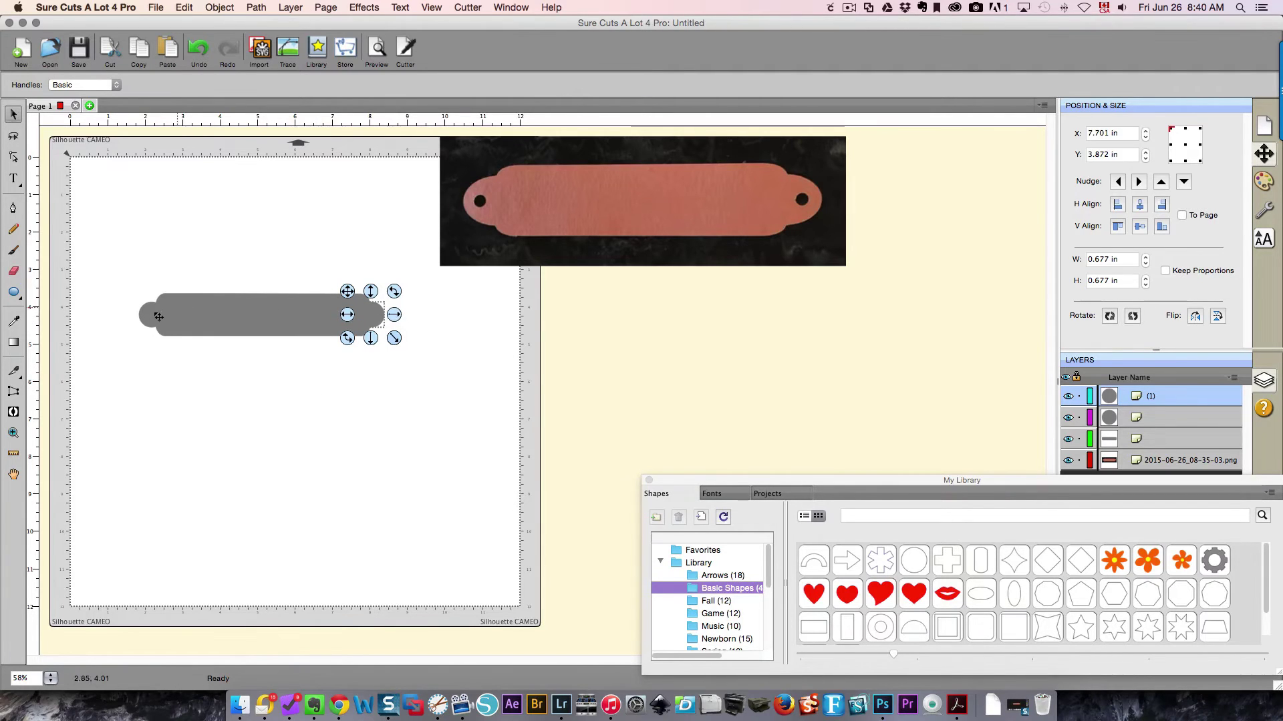
# Nudge the left-end circle slightly right to form the left tab
pyautogui.moveTo(159, 318); pyautogui.dragTo(162, 327)
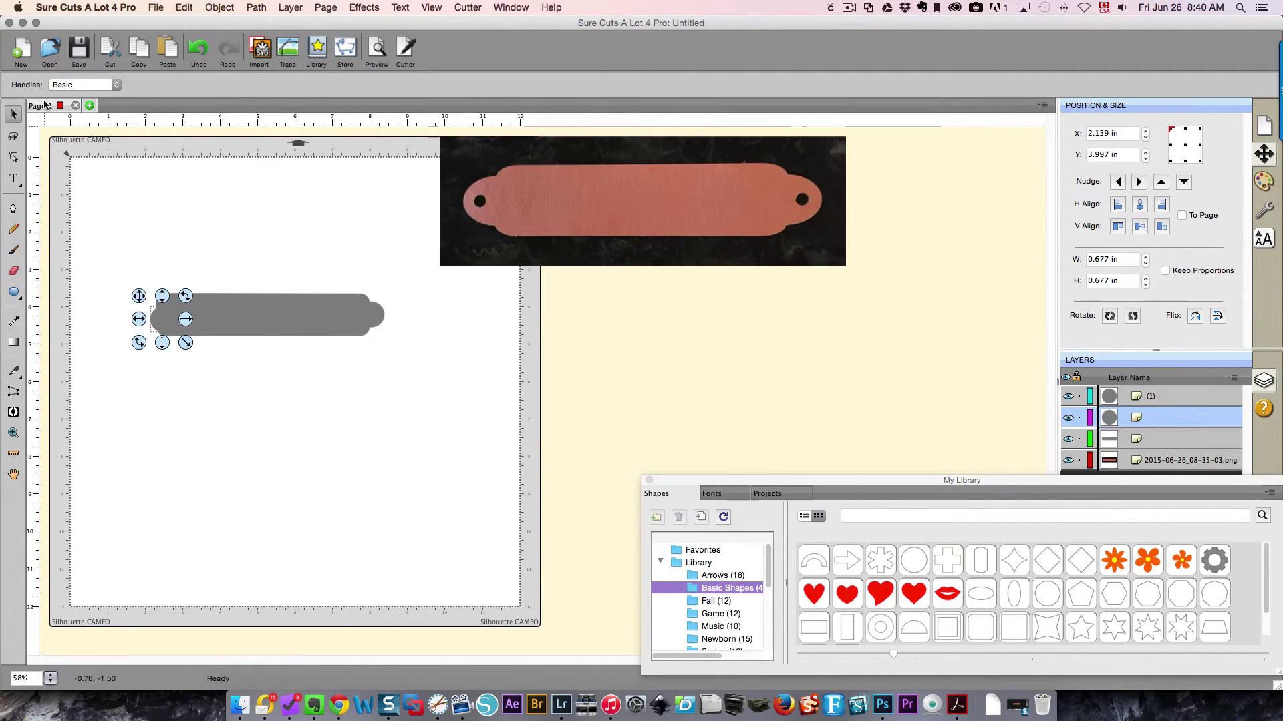
pyautogui.press('super+z')
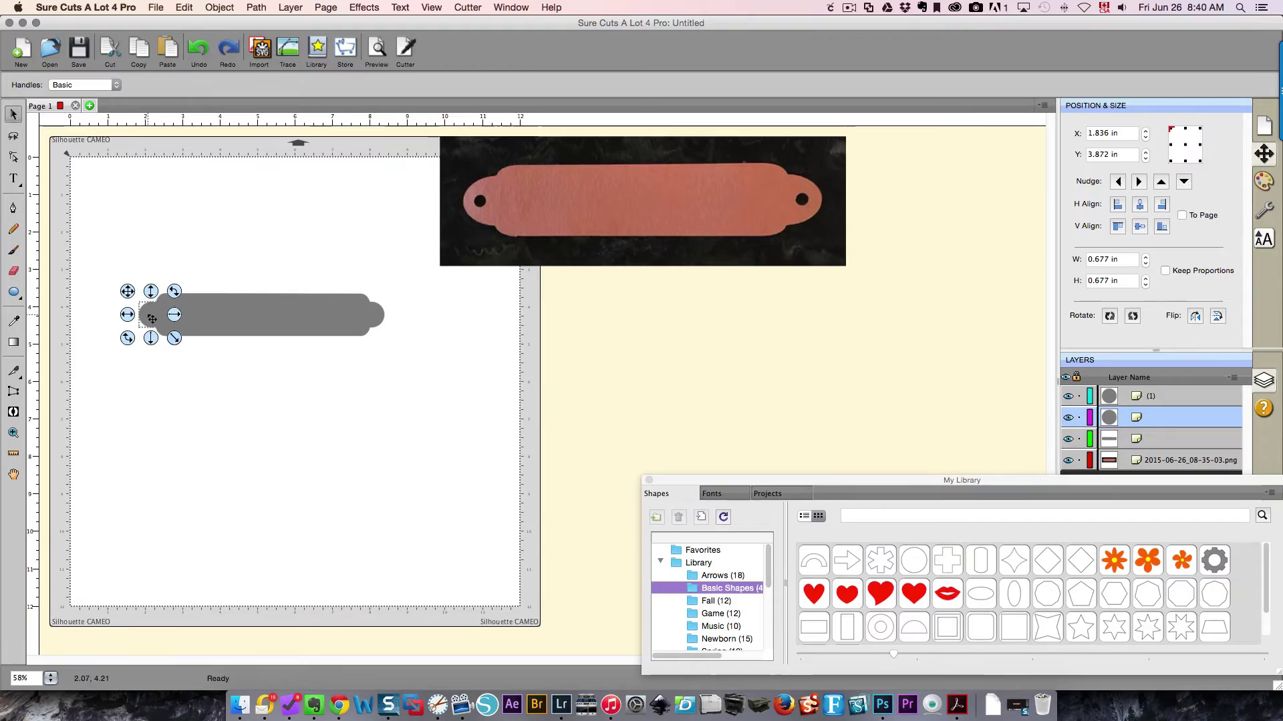
pyautogui.moveTo(129, 318); pyautogui.dragTo(133, 321)
pyautogui.click(191, 419)
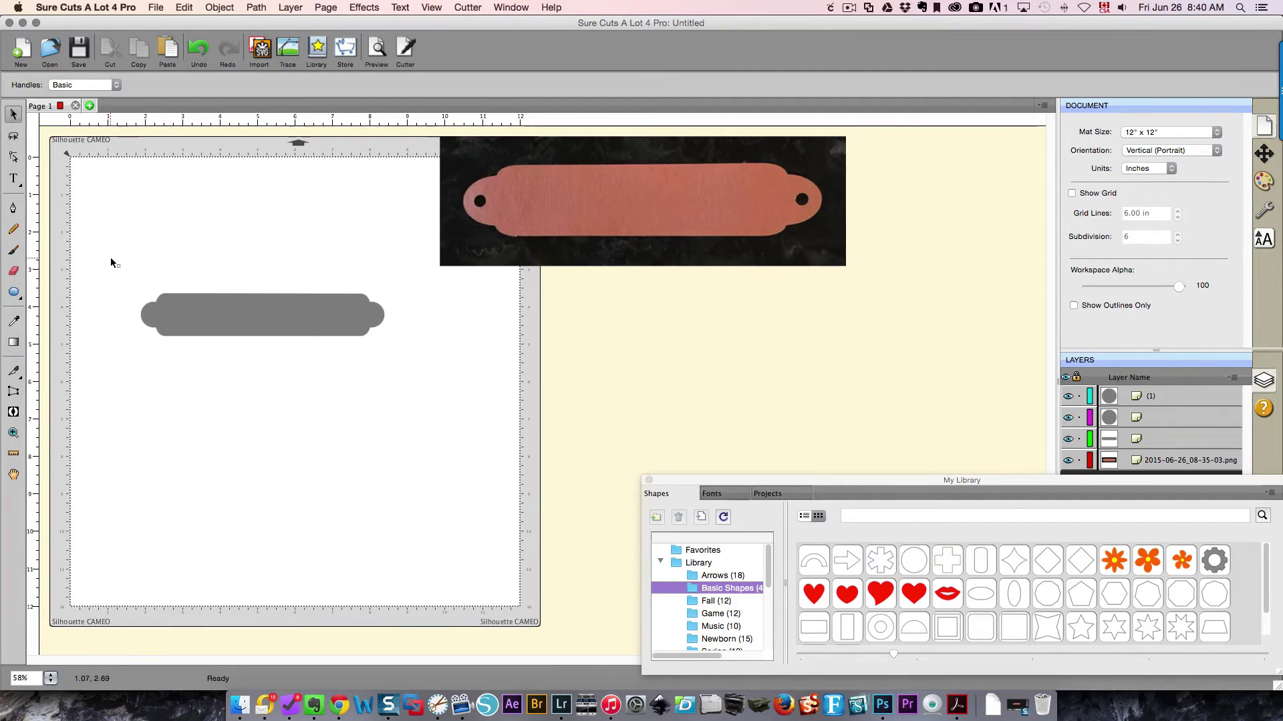
# Select the bar and both end circles and weld them with Path > Union
pyautogui.moveTo(110, 258); pyautogui.dragTo(406, 388)
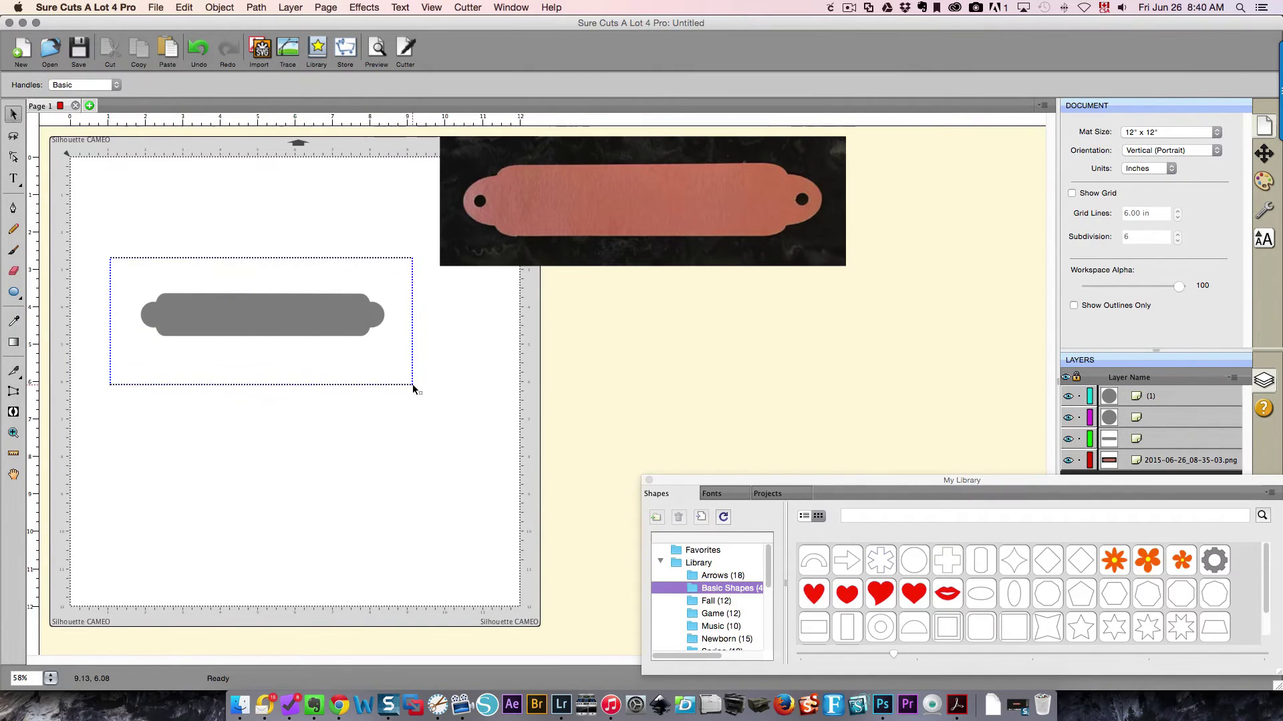
pyautogui.moveTo(413, 388); pyautogui.dragTo(413, 387)
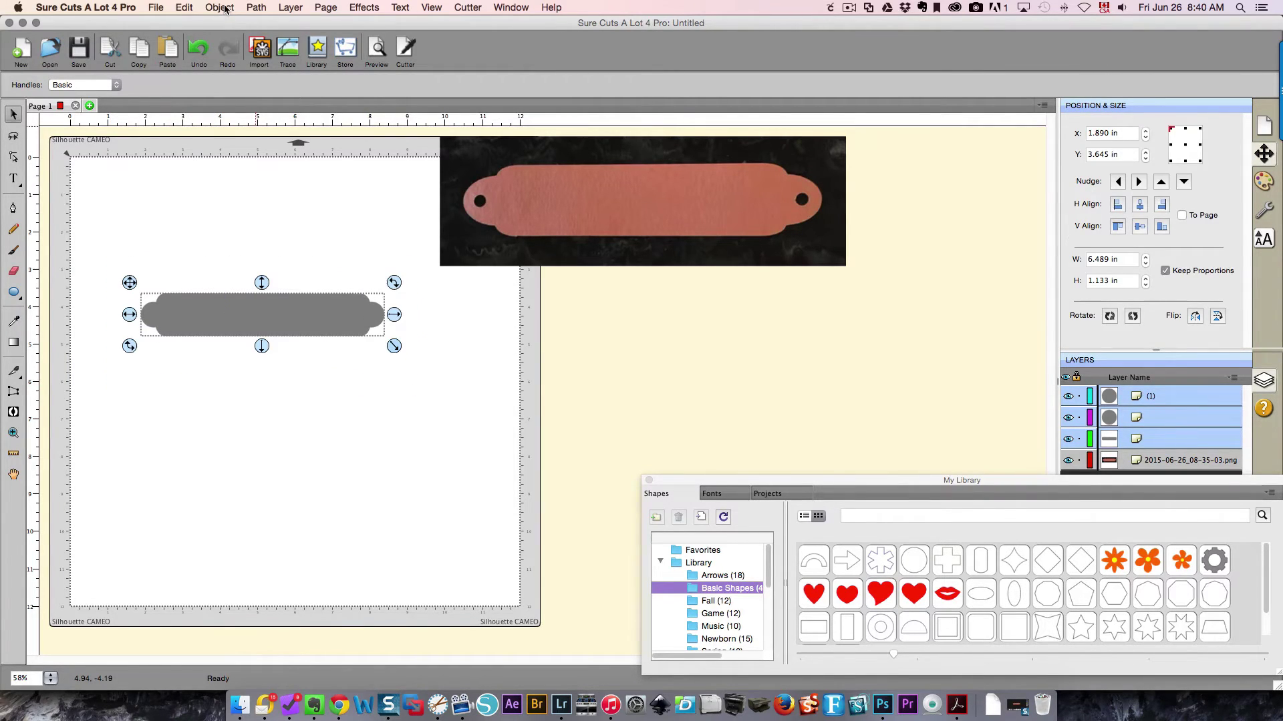
pyautogui.click(257, 8)
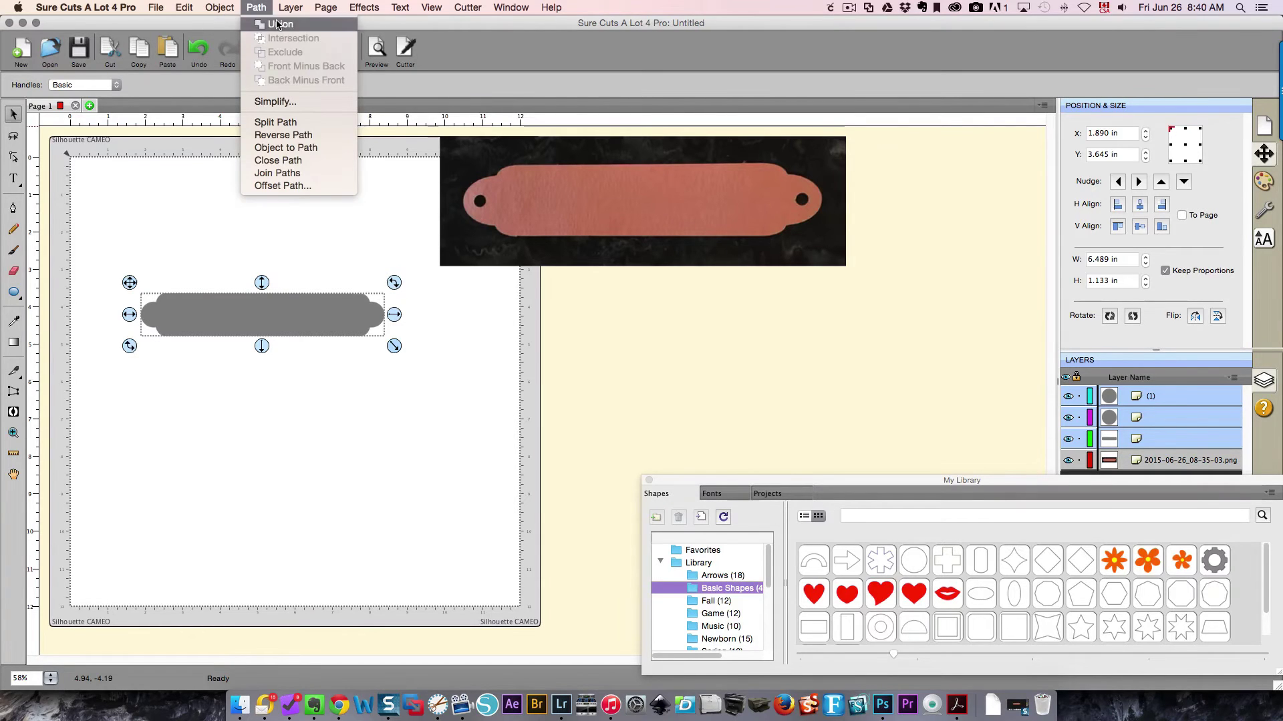
pyautogui.click(278, 24)
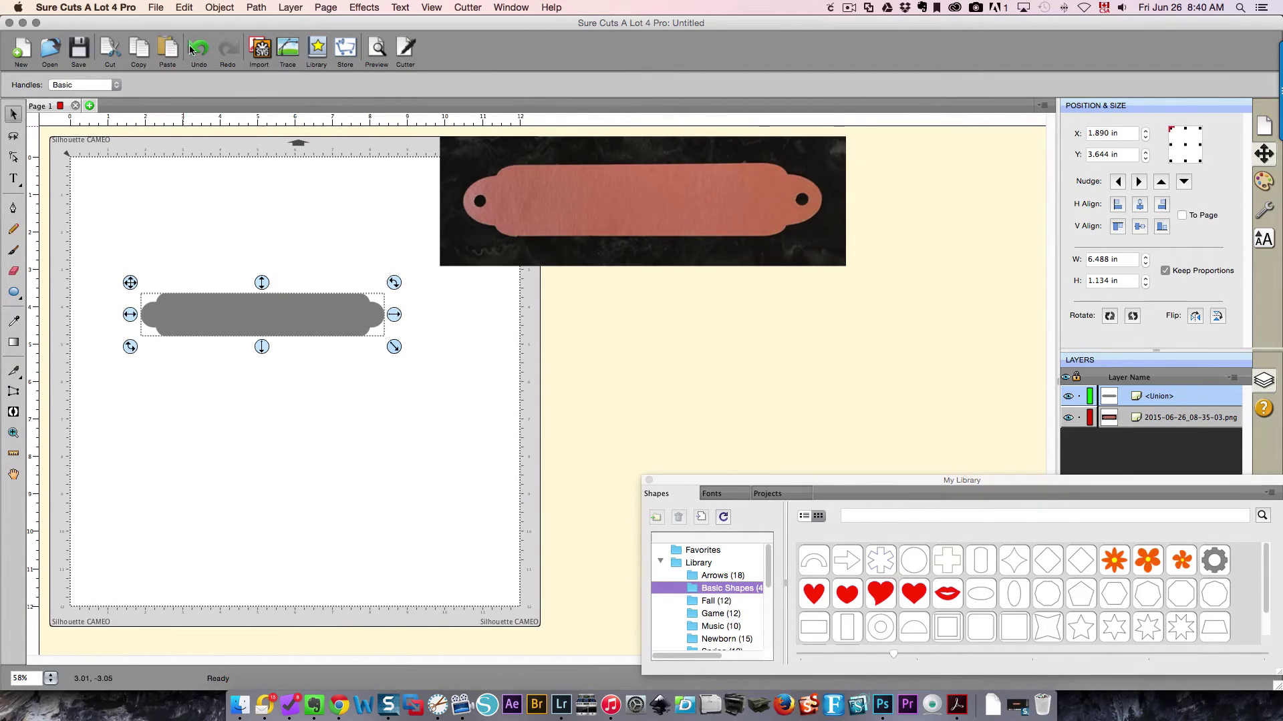
# Check the 6.488 x 1.134 in union in outlines-only view, reapply Union, then restore normal display
pyautogui.click(432, 7)
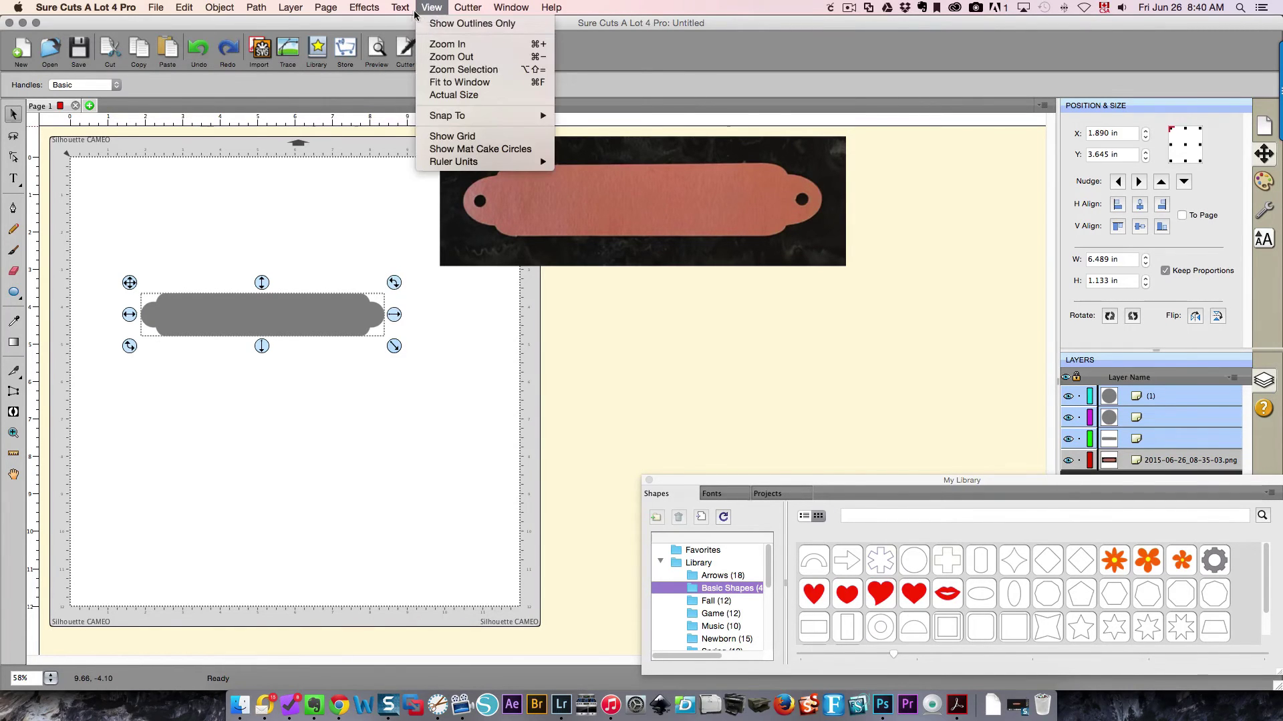
pyautogui.moveTo(414, 15)
pyautogui.click(449, 24)
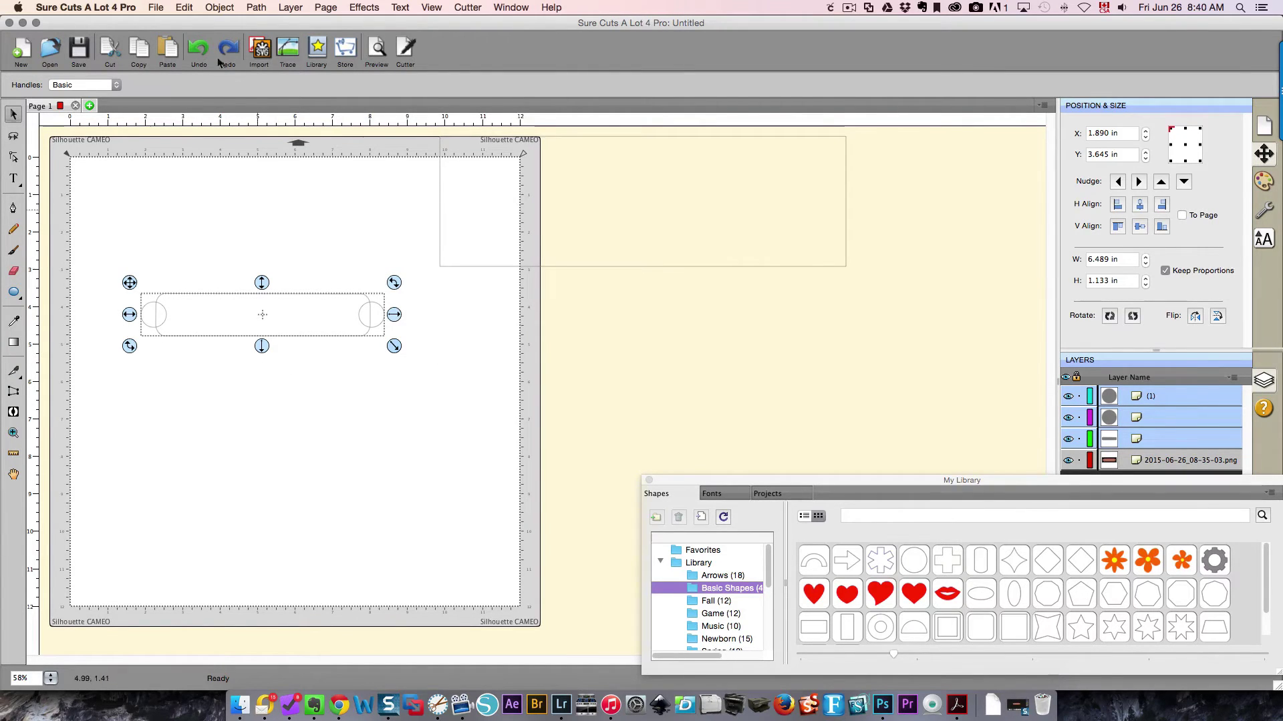
pyautogui.click(256, 7)
pyautogui.click(267, 25)
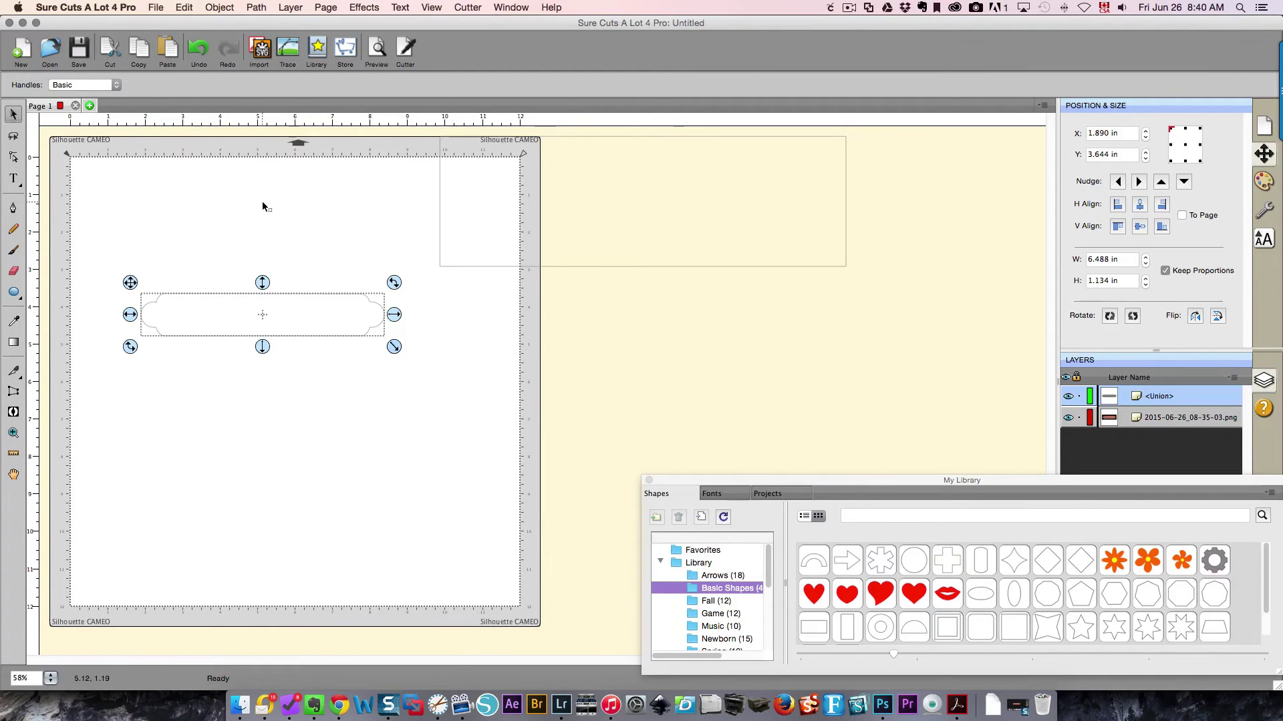
pyautogui.click(431, 7)
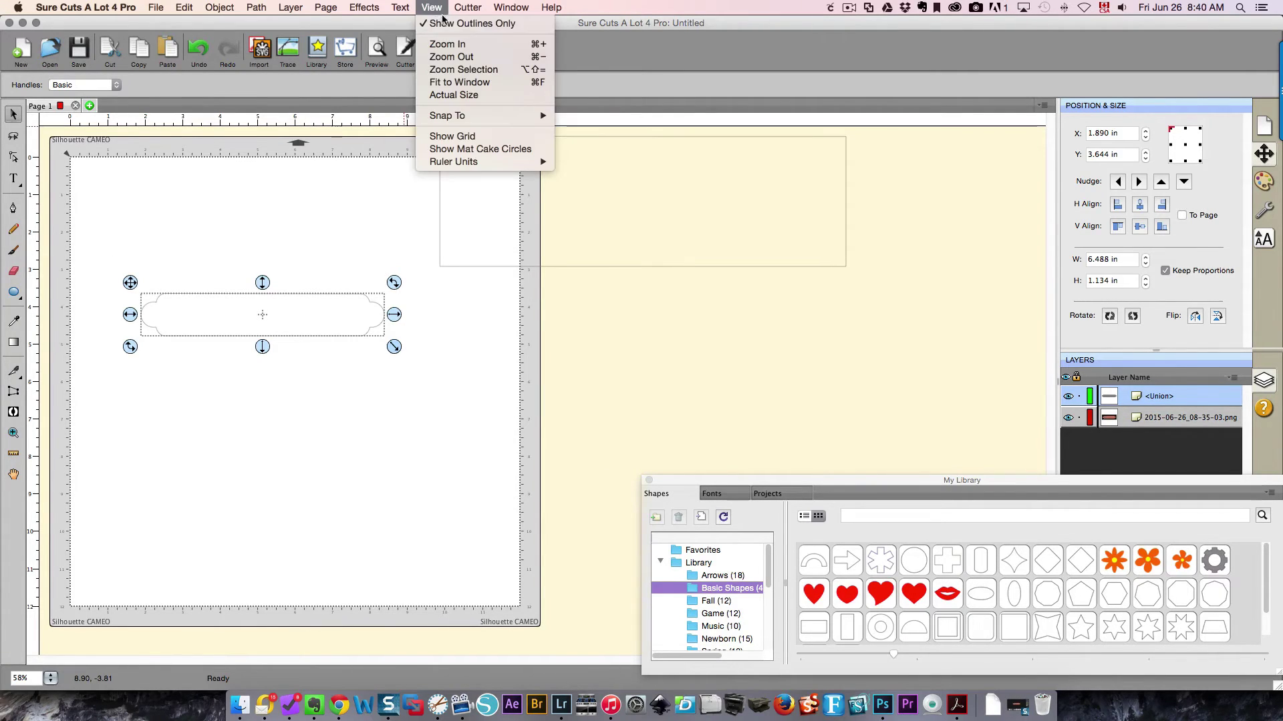
pyautogui.click(468, 24)
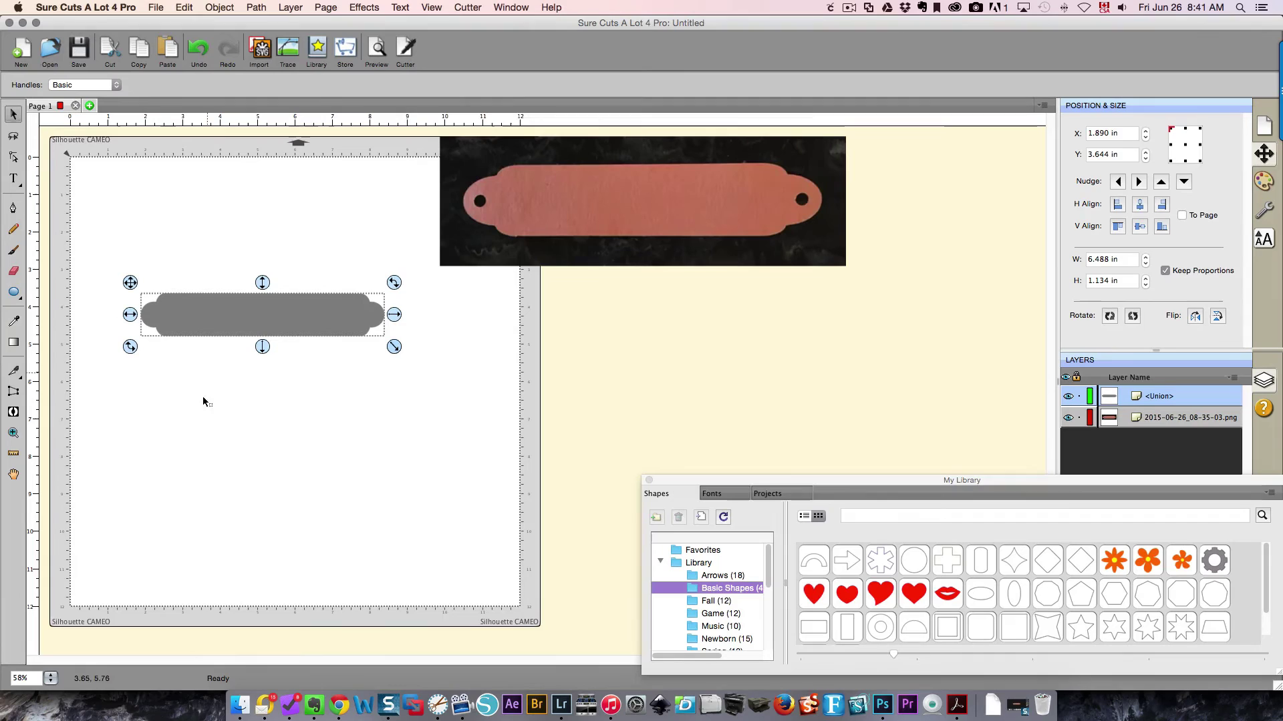
# Create a 0.160 in circle on the tag's left end and select it with the tag
pyautogui.click(143, 223)
pyautogui.click(13, 292)
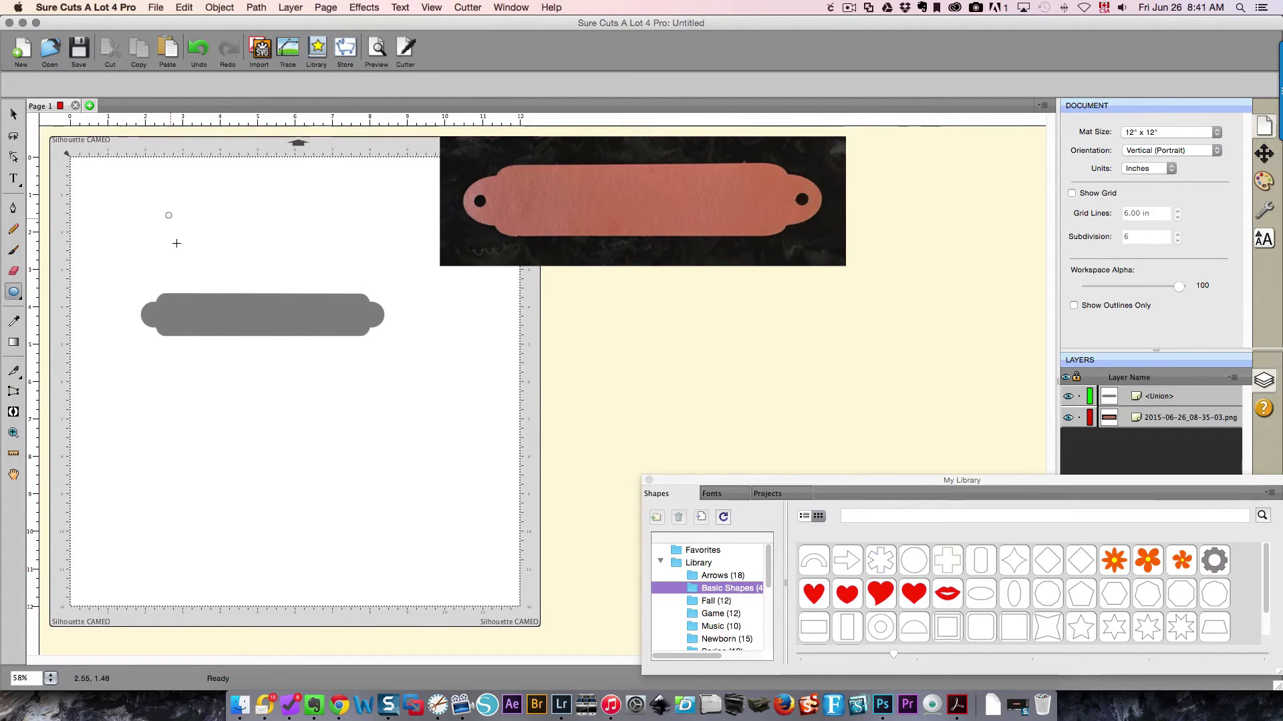
pyautogui.click(151, 215)
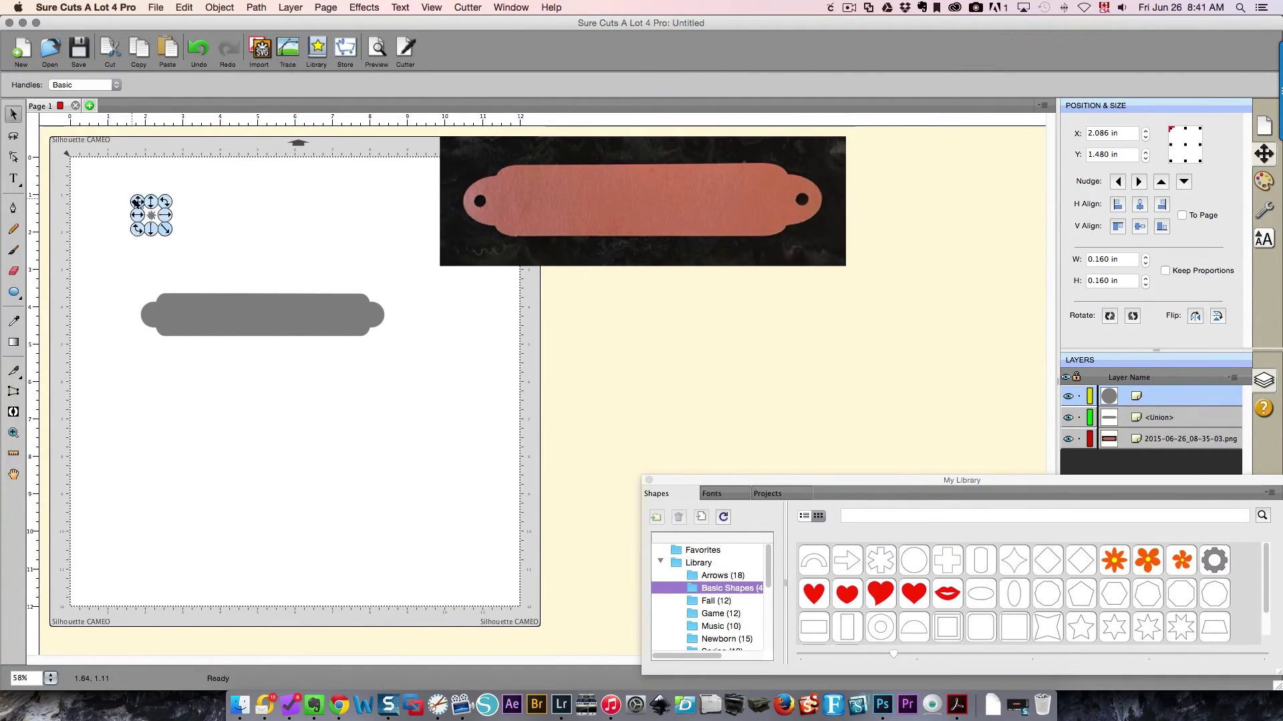
pyautogui.moveTo(136, 200); pyautogui.dragTo(133, 305)
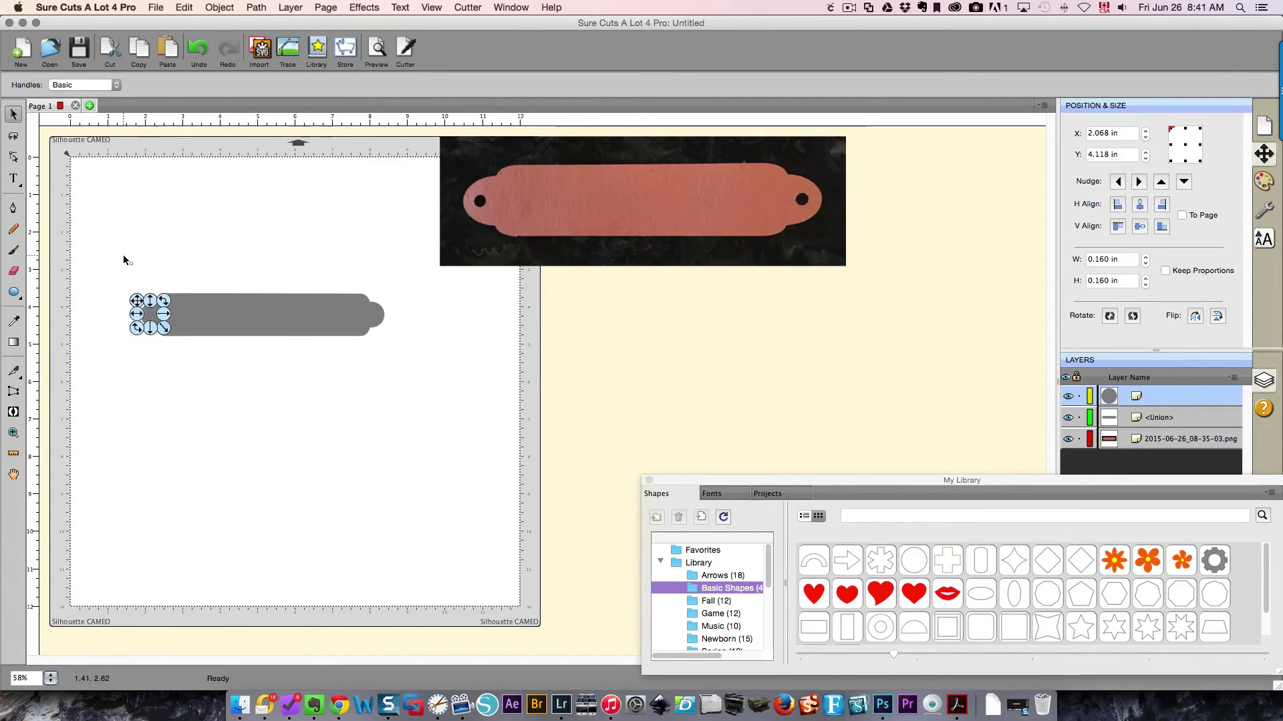
pyautogui.moveTo(108, 250); pyautogui.dragTo(417, 371)
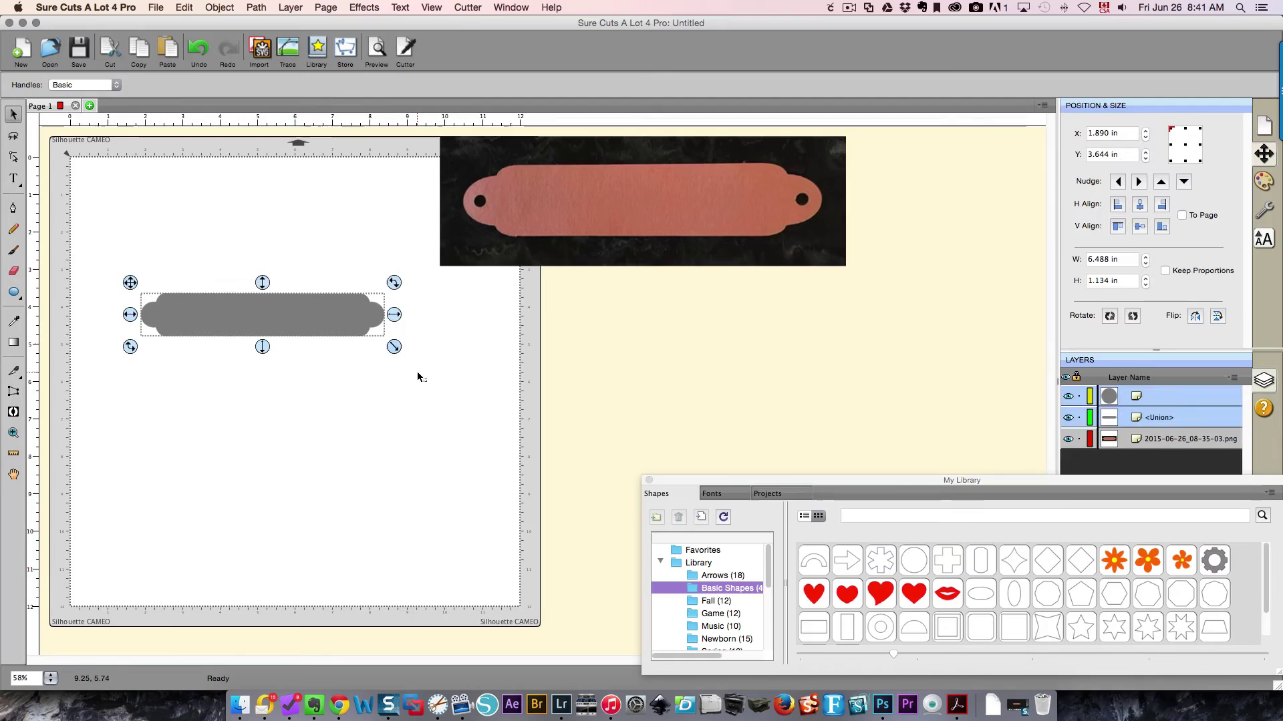
# In outlines-only view, vertically centre the 0.160 in hole at X 2.068, Y 4.131 in, then reselect it
pyautogui.click(432, 7)
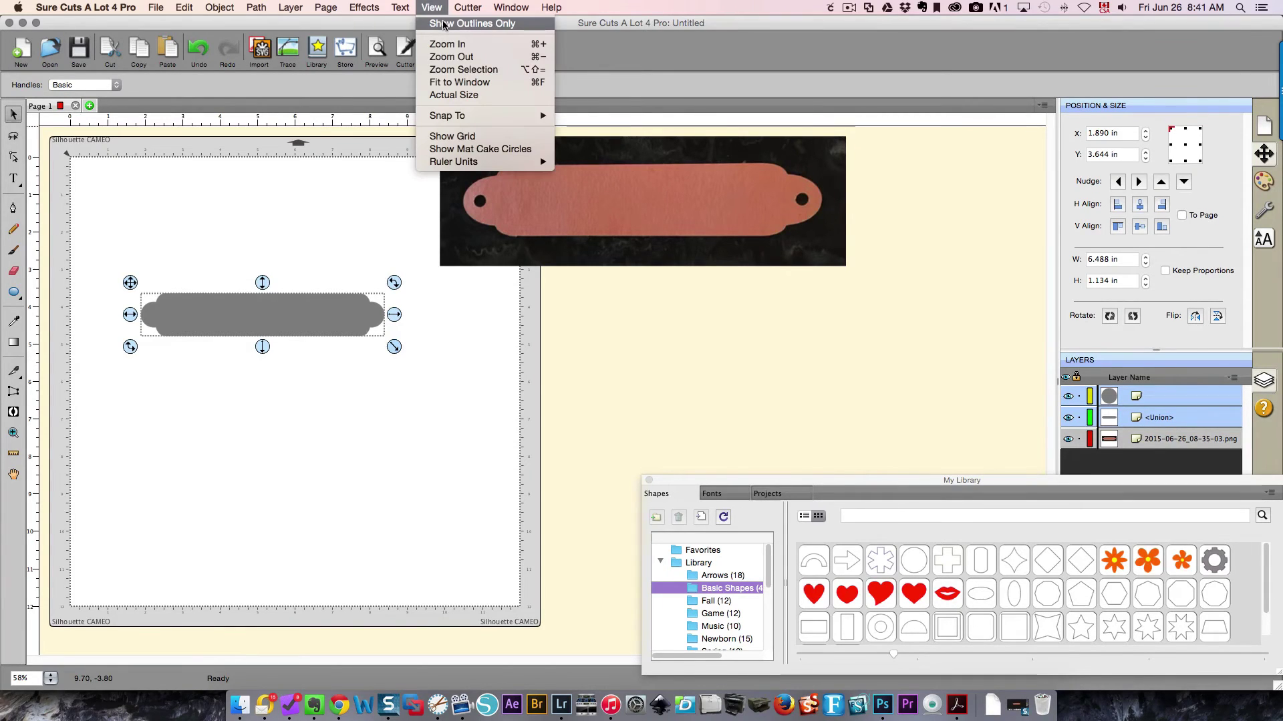
pyautogui.click(443, 25)
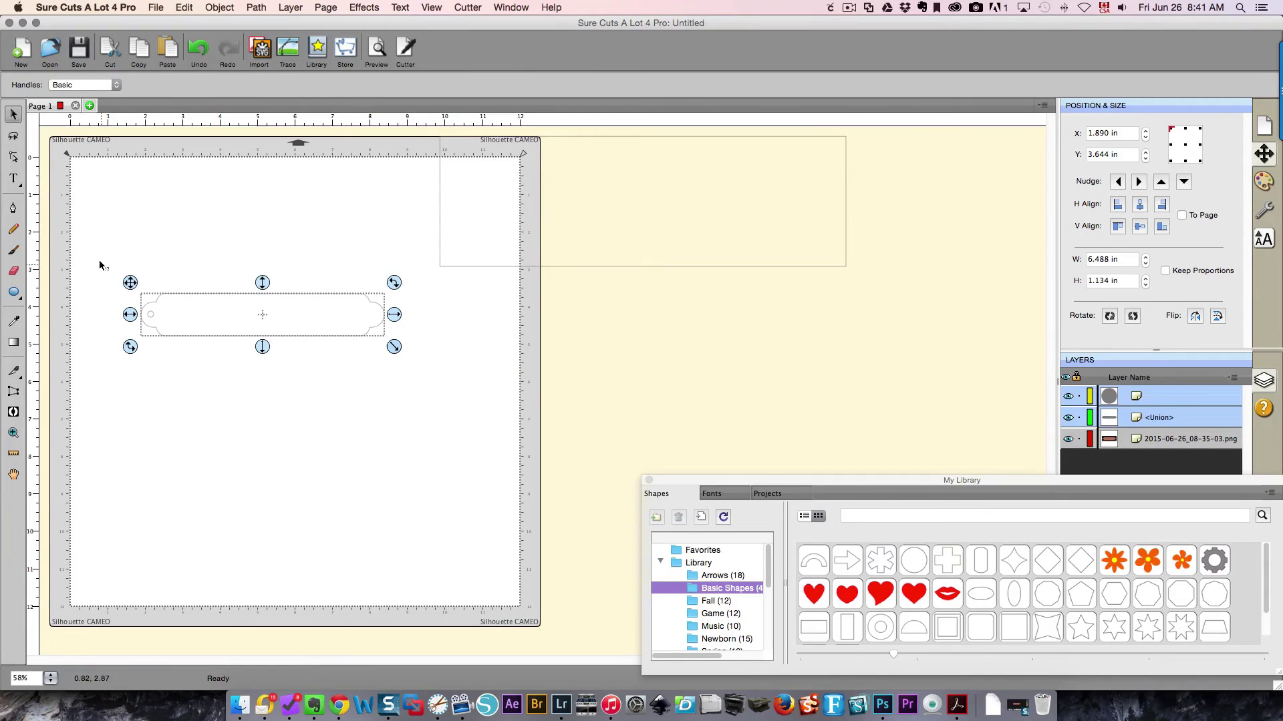
pyautogui.click(1139, 228)
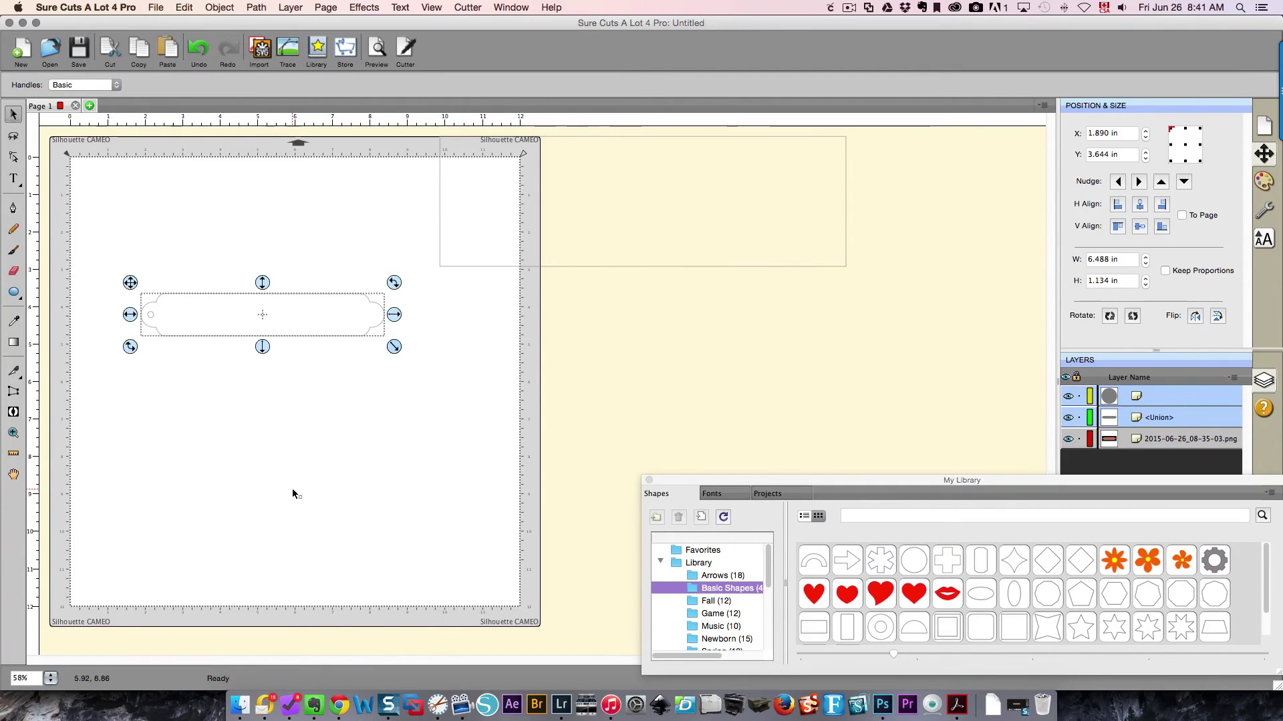
pyautogui.click(163, 347)
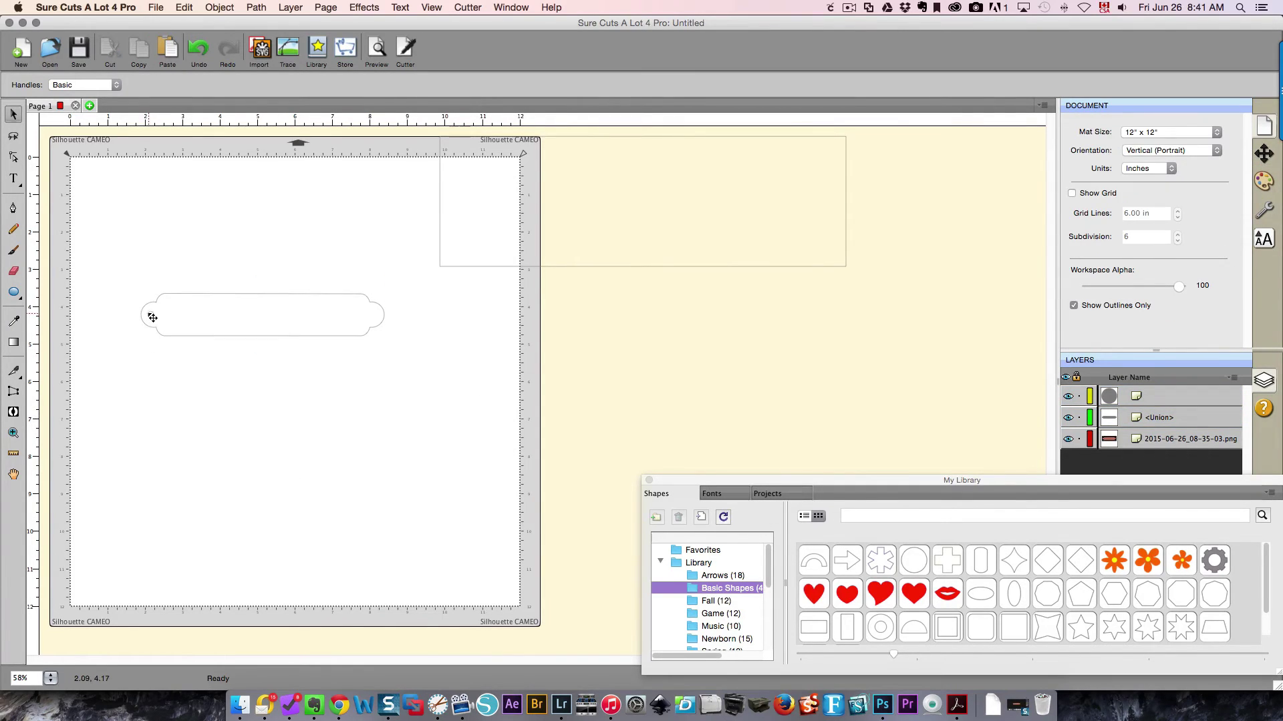
pyautogui.click(152, 317)
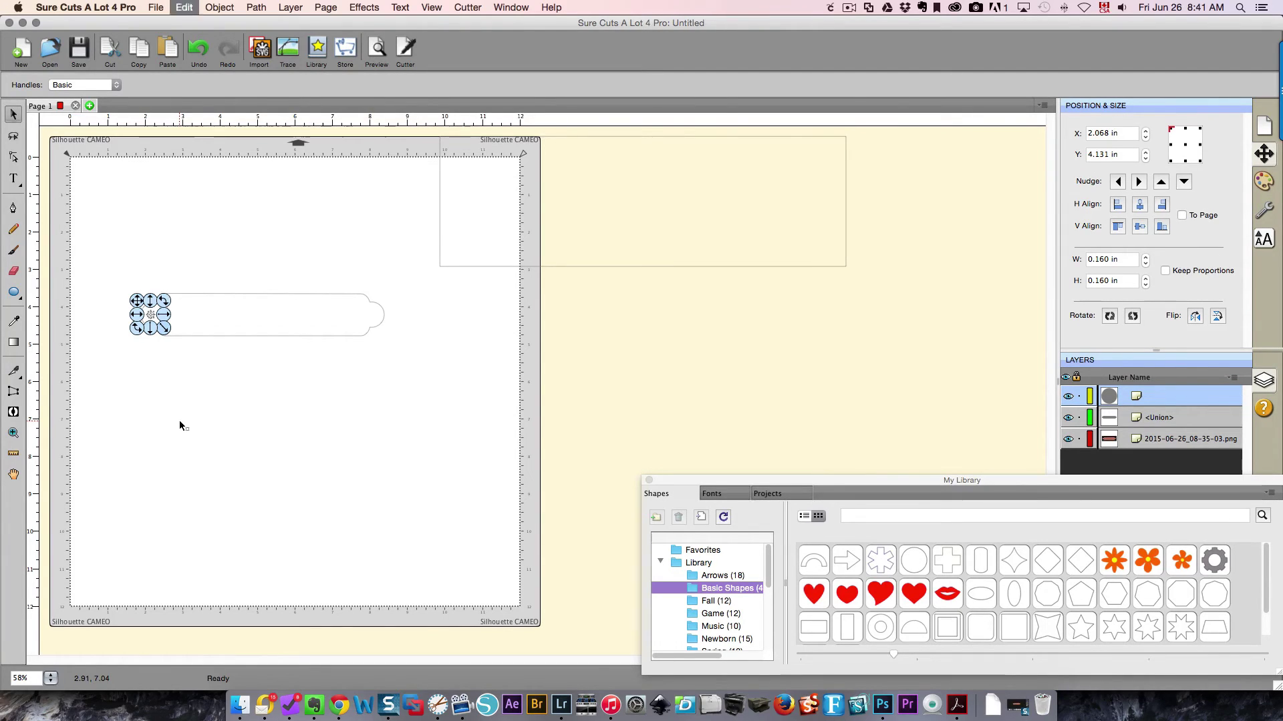
# Duplicate the hole circle, move it to the tag's right end and centre it vertically
pyautogui.press('super+d')
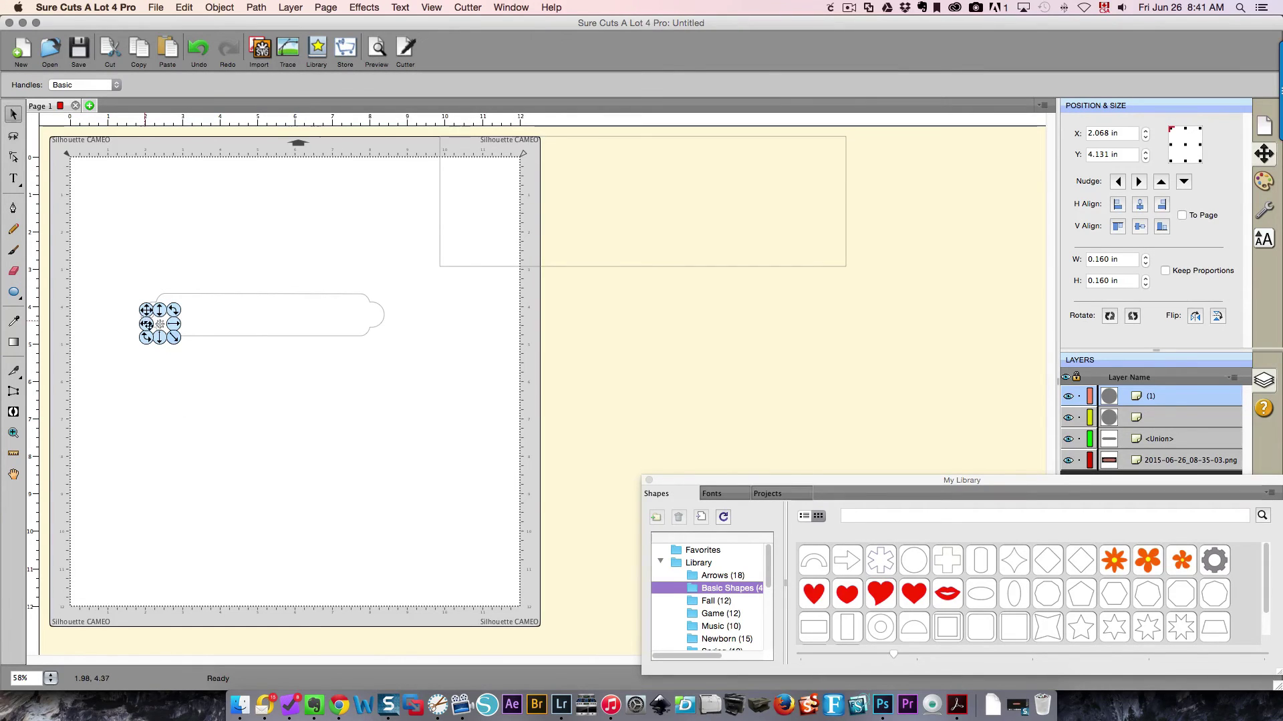
pyautogui.moveTo(146, 324); pyautogui.dragTo(359, 304)
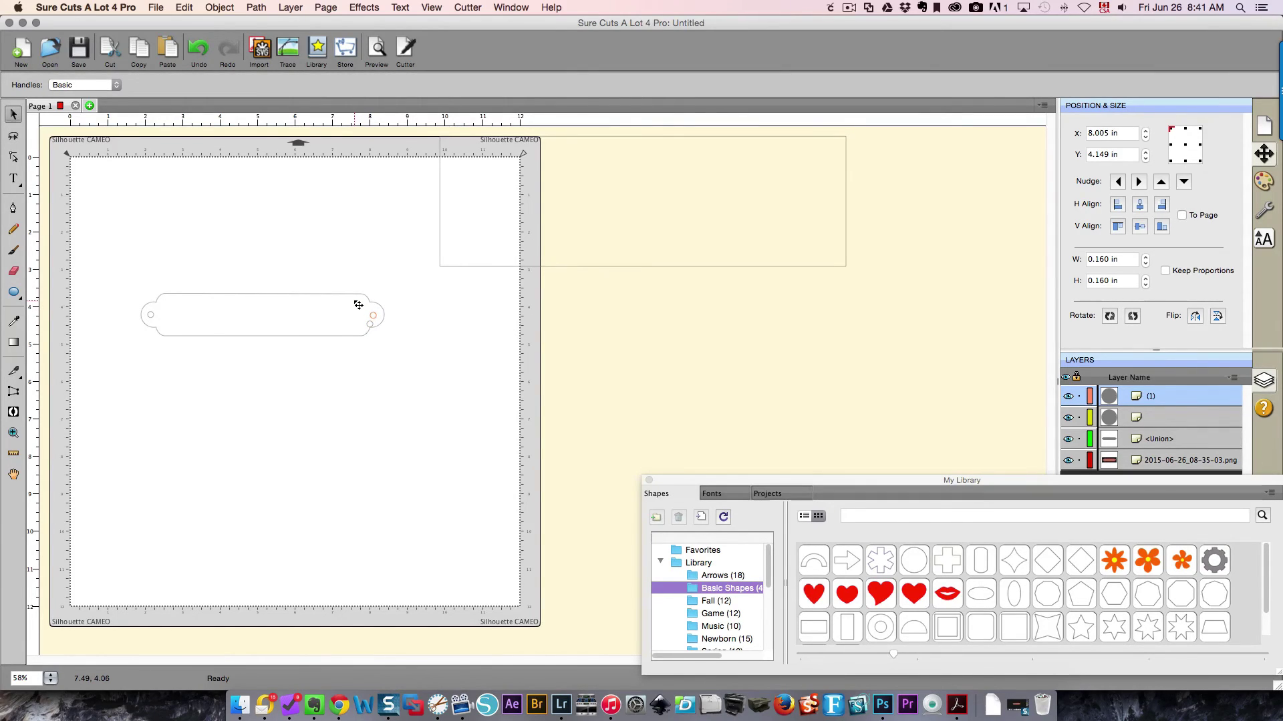
pyautogui.click(358, 304)
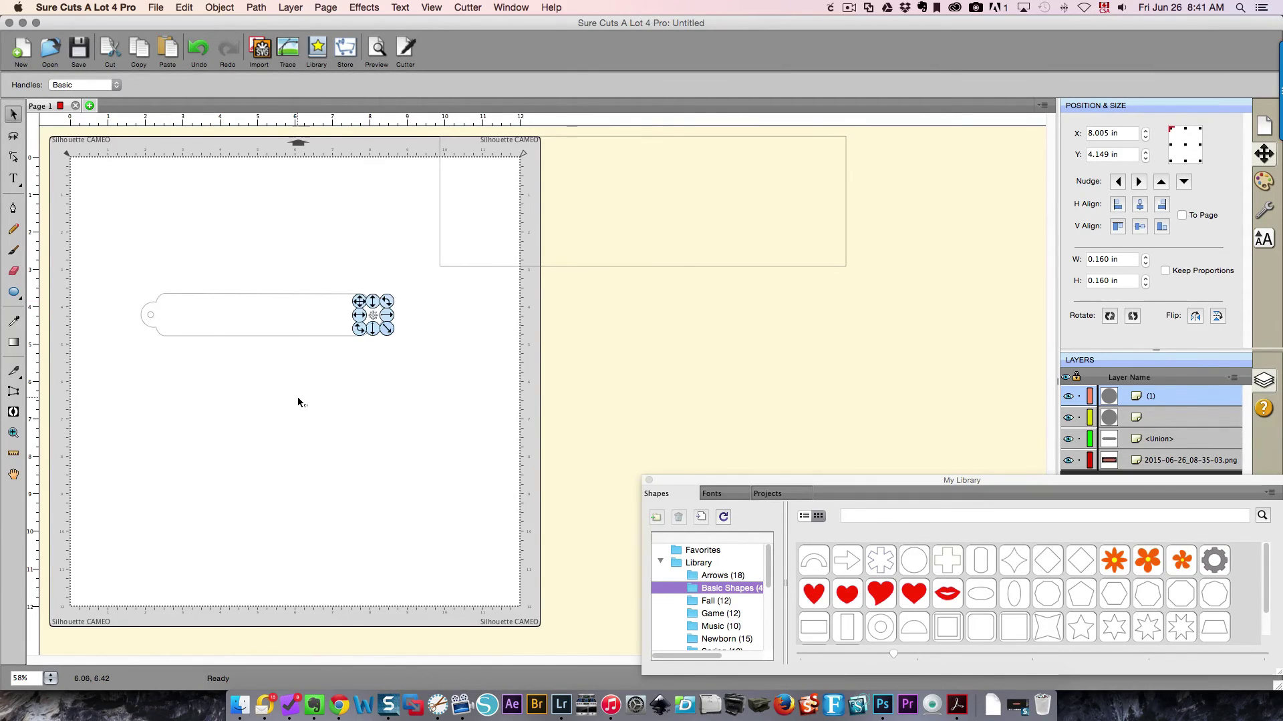
pyautogui.keyDown('shift'); pyautogui.click(152, 320); pyautogui.keyUp('shift')
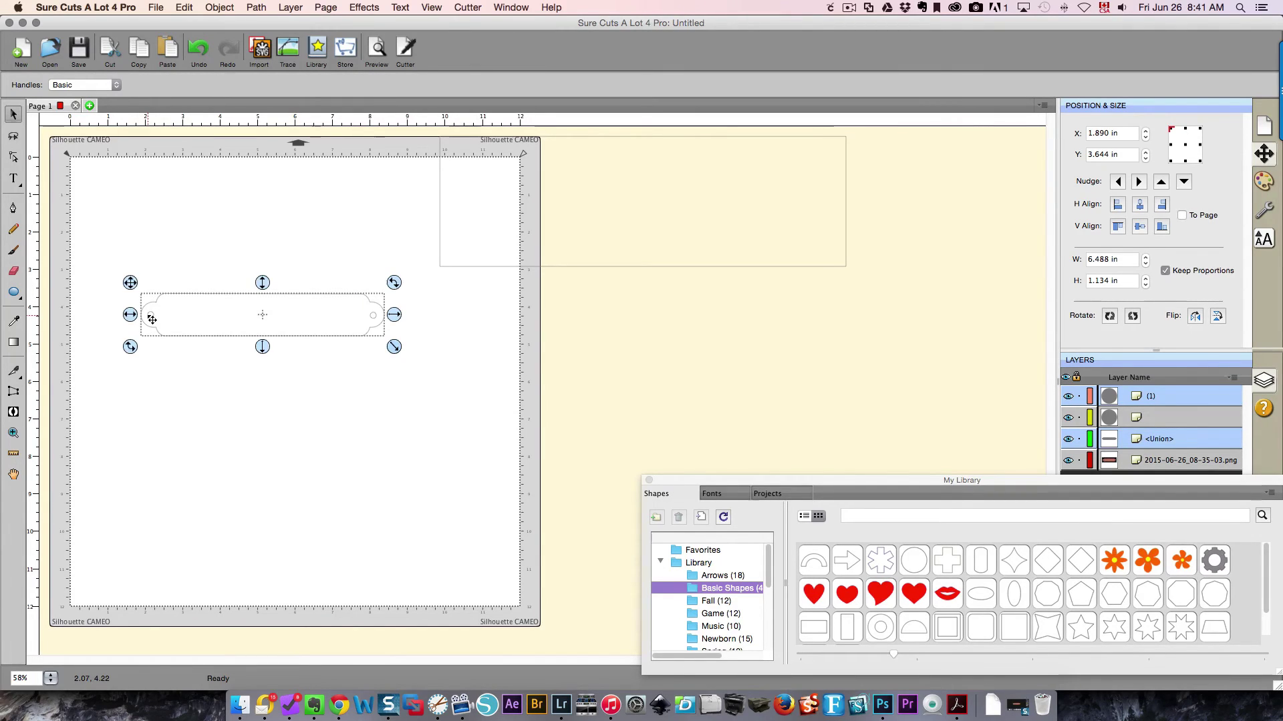
pyautogui.click(1139, 227)
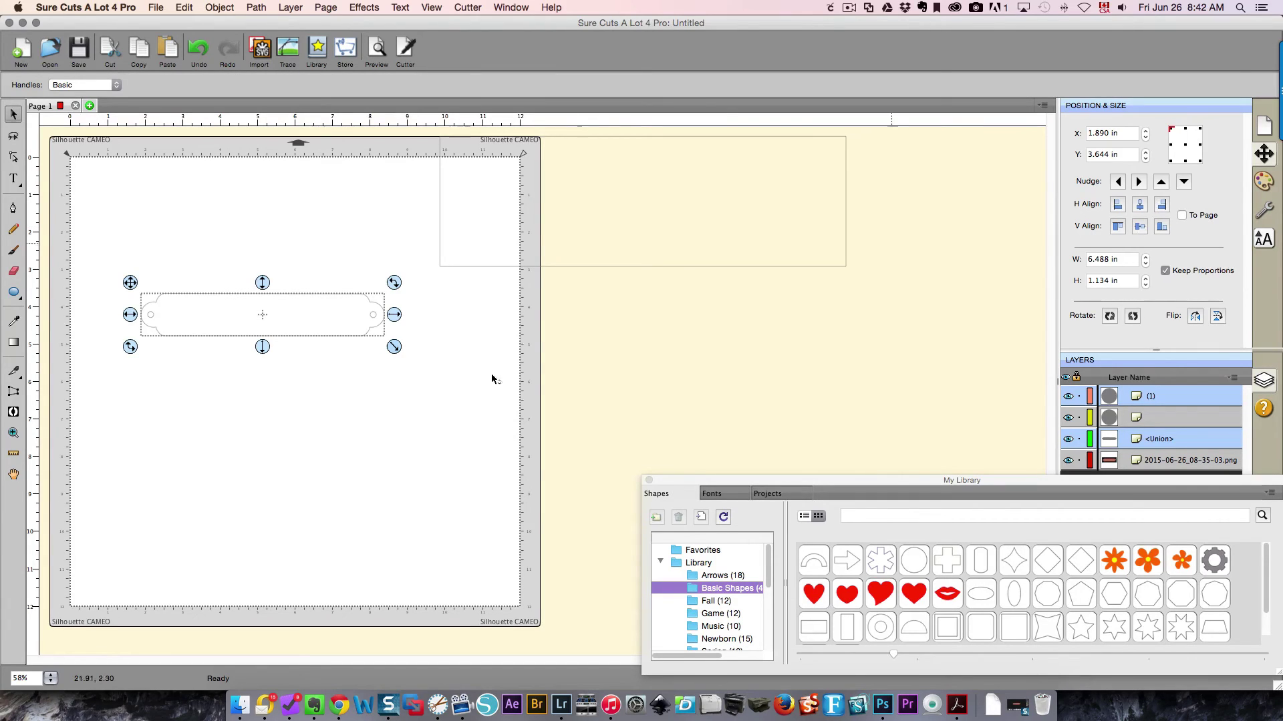
pyautogui.click(219, 438)
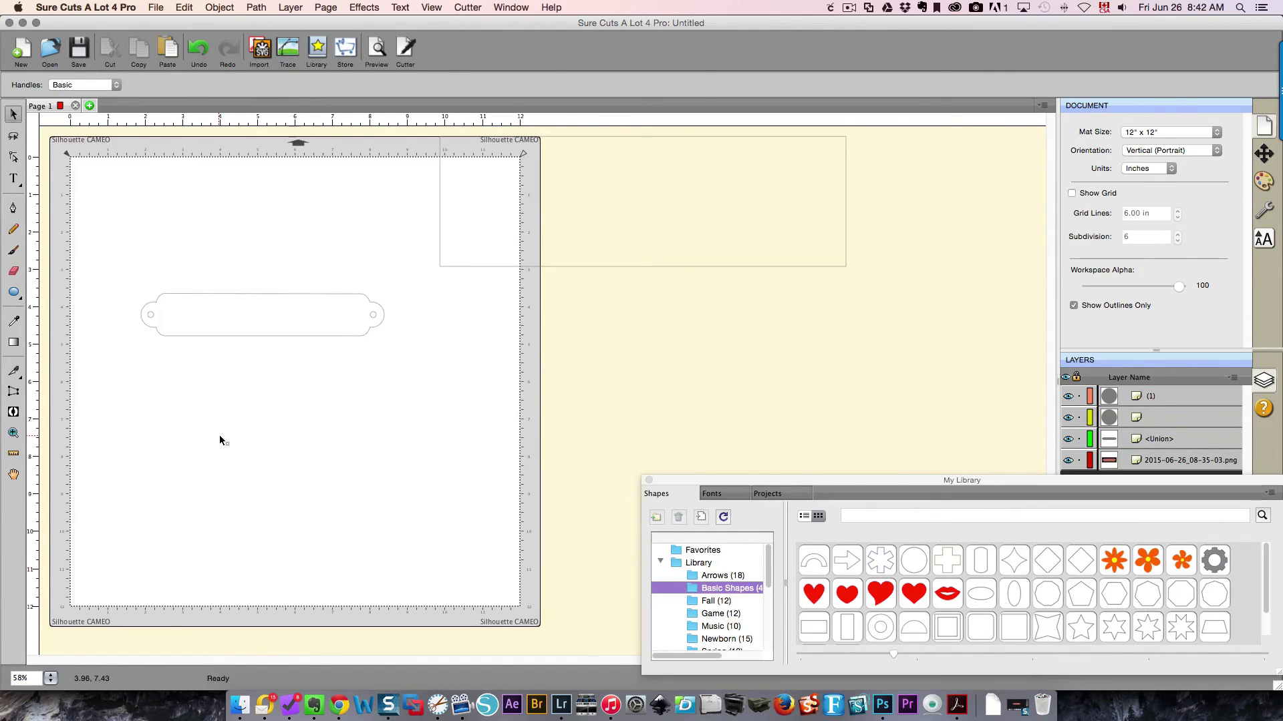
# Nudge the right hole three times rightward to X 8.015 in, Y 4.131 in
pyautogui.click(374, 316)
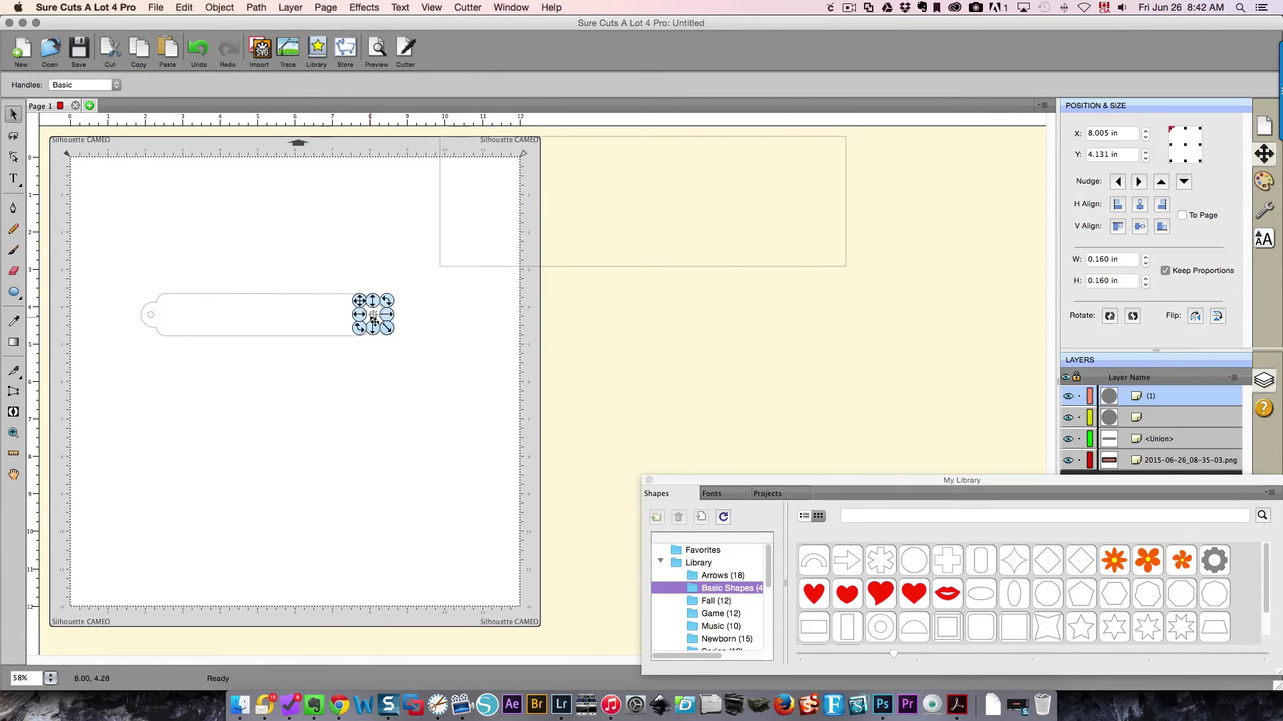
pyautogui.click(1138, 181)
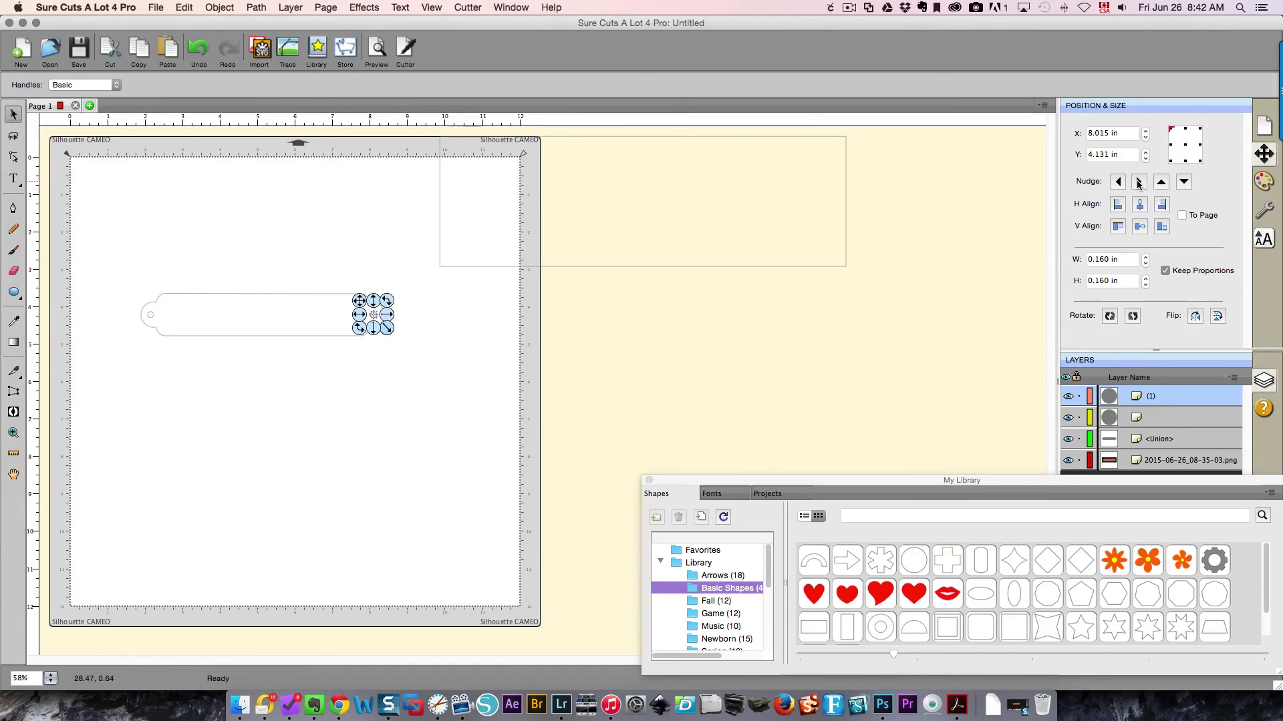
pyautogui.click(1138, 182)
pyautogui.click(1139, 182)
pyautogui.click(366, 472)
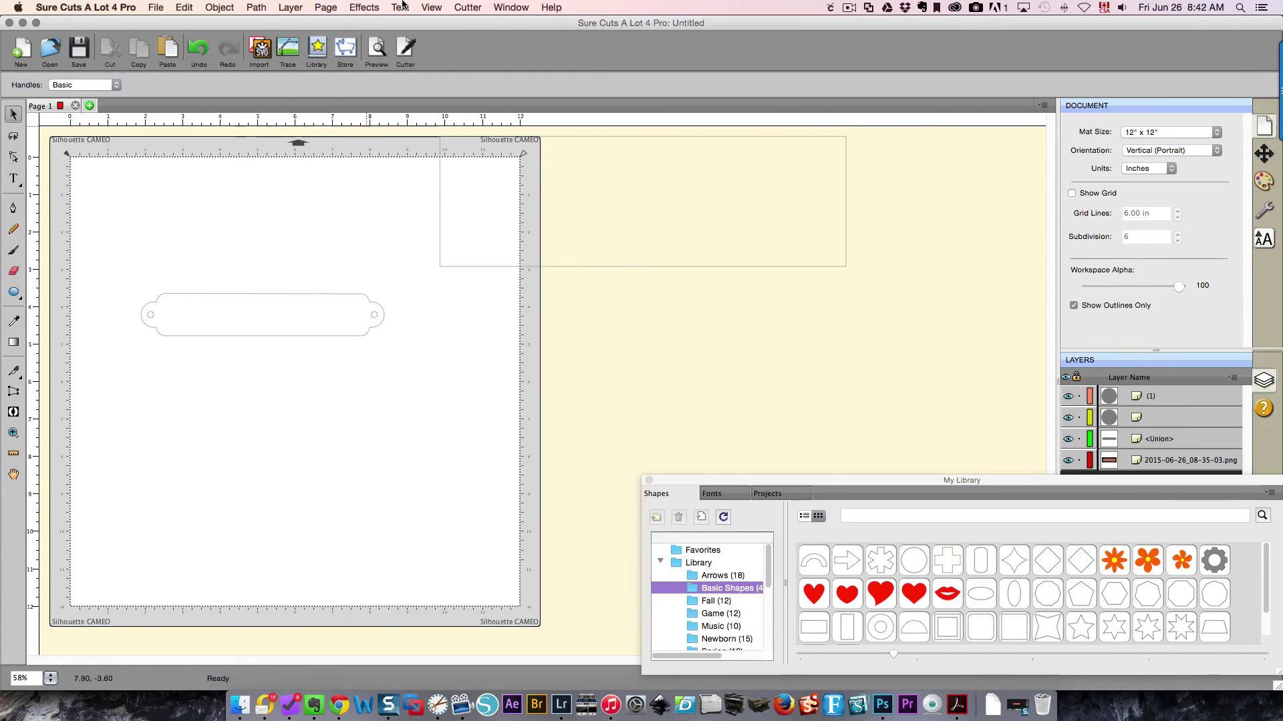
# Turn off Show Outlines Only, then select the tag and both circles and merge them into one shape
pyautogui.click(425, 7)
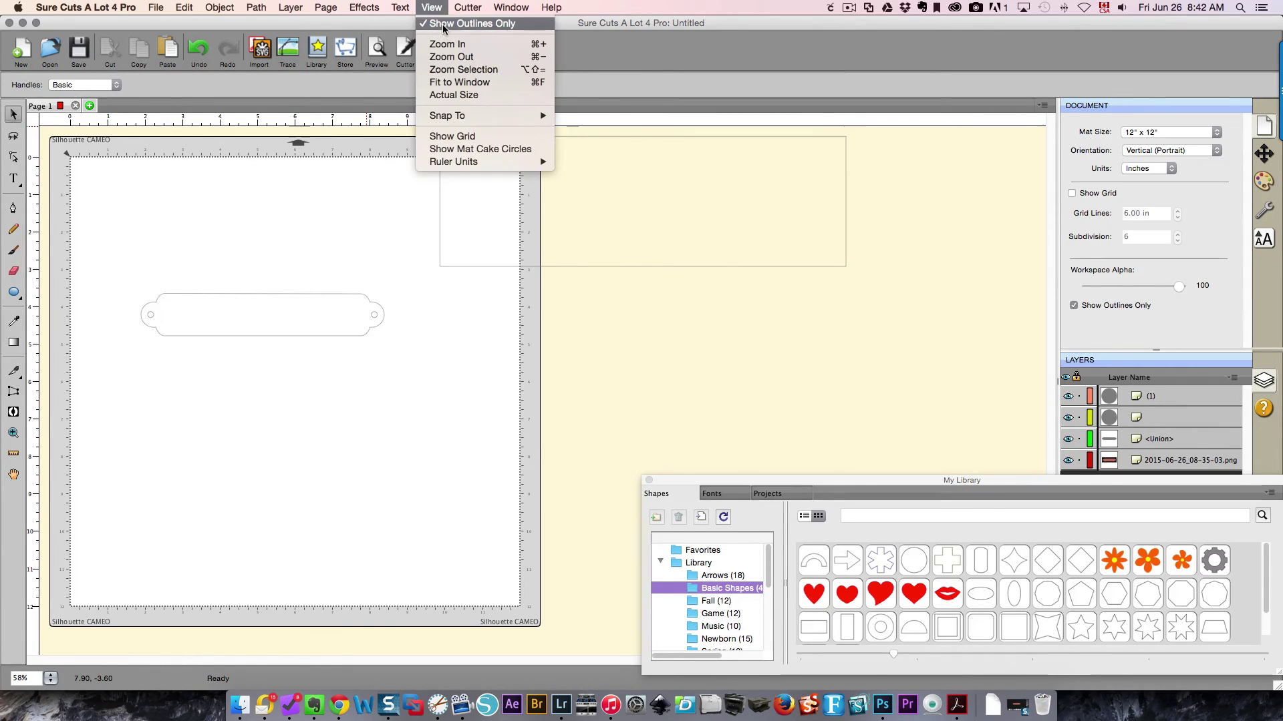
pyautogui.click(443, 25)
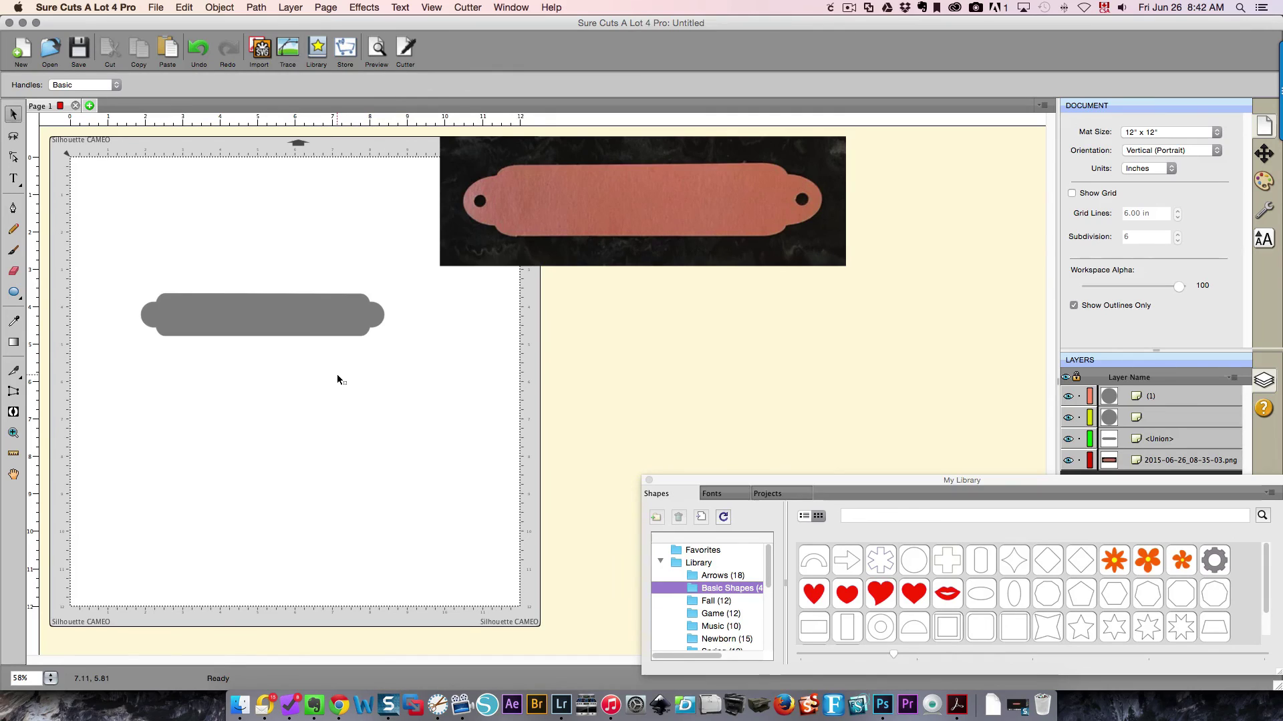
pyautogui.moveTo(100, 269); pyautogui.dragTo(431, 399)
pyautogui.rightClick(264, 310)
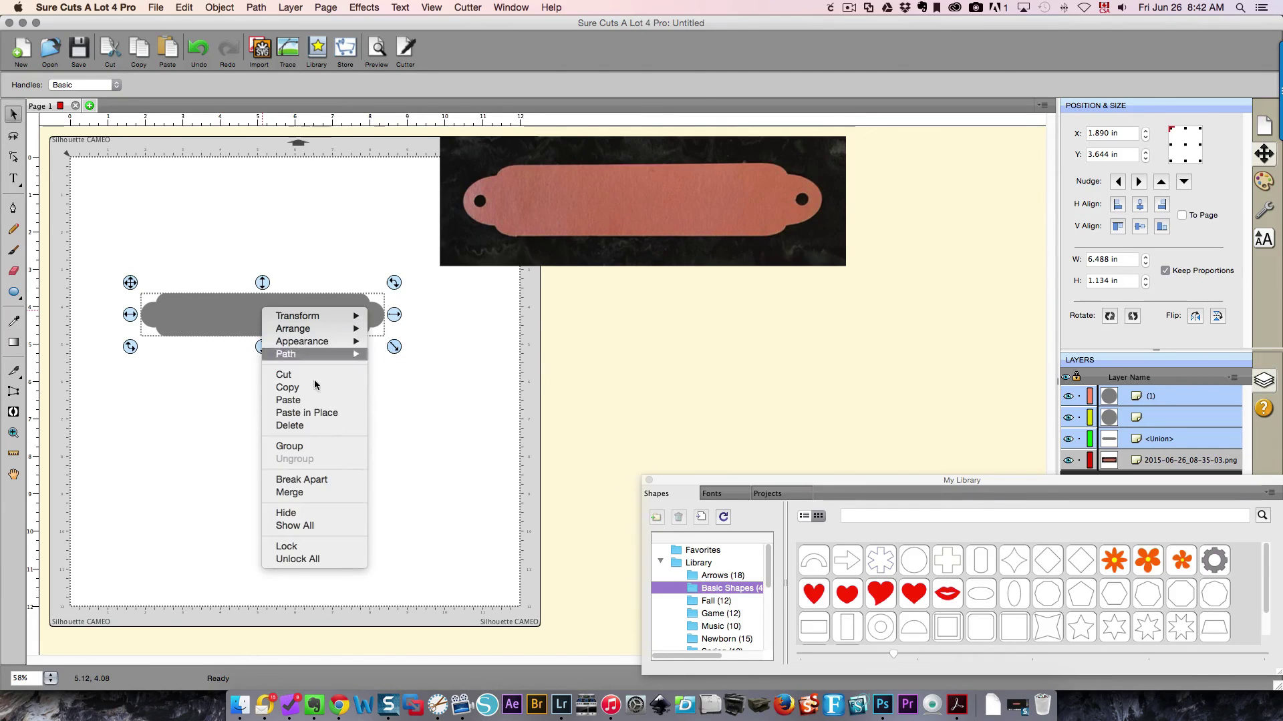
pyautogui.click(324, 496)
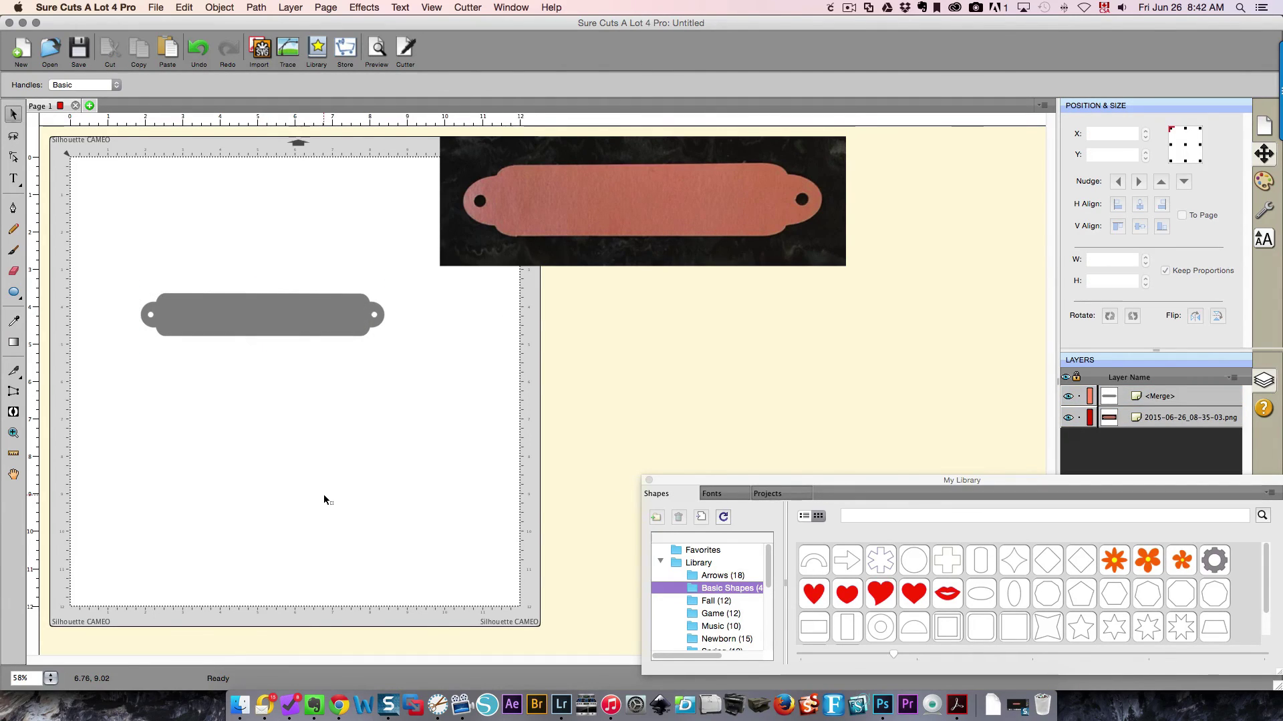